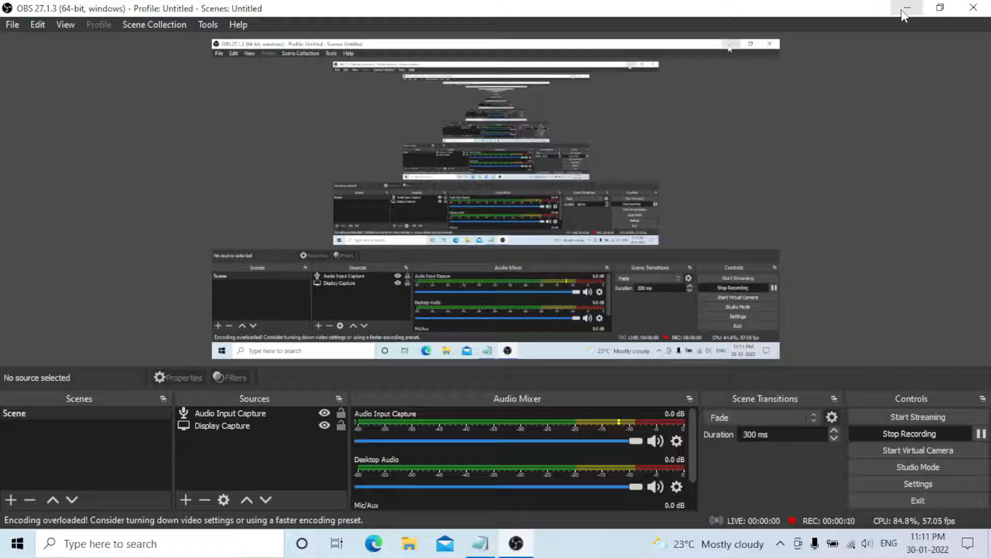
Minimize OBS Studio while the recording keeps running.
{"action": "left_click", "coordinate": [903, 12]}
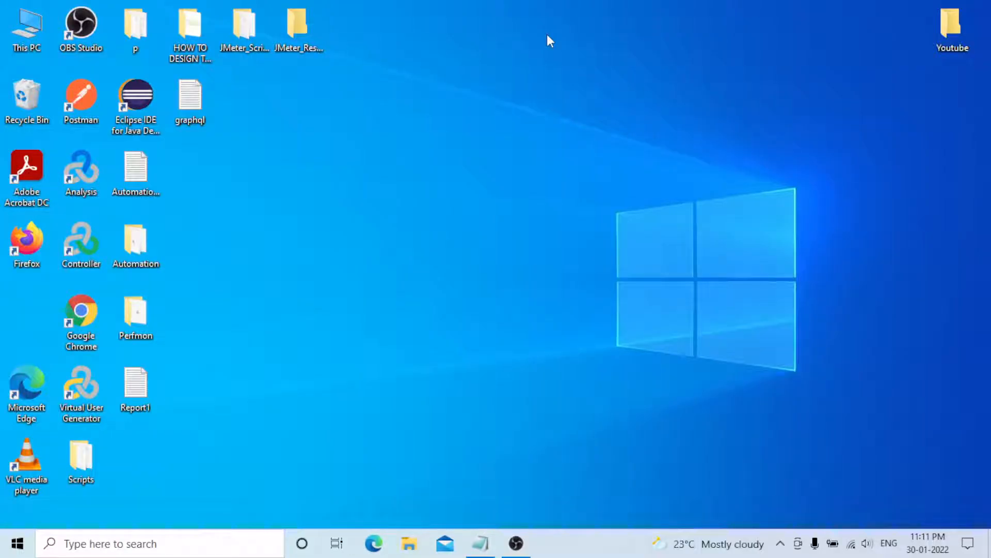
{"action": "left_click", "coordinate": [480, 543]}
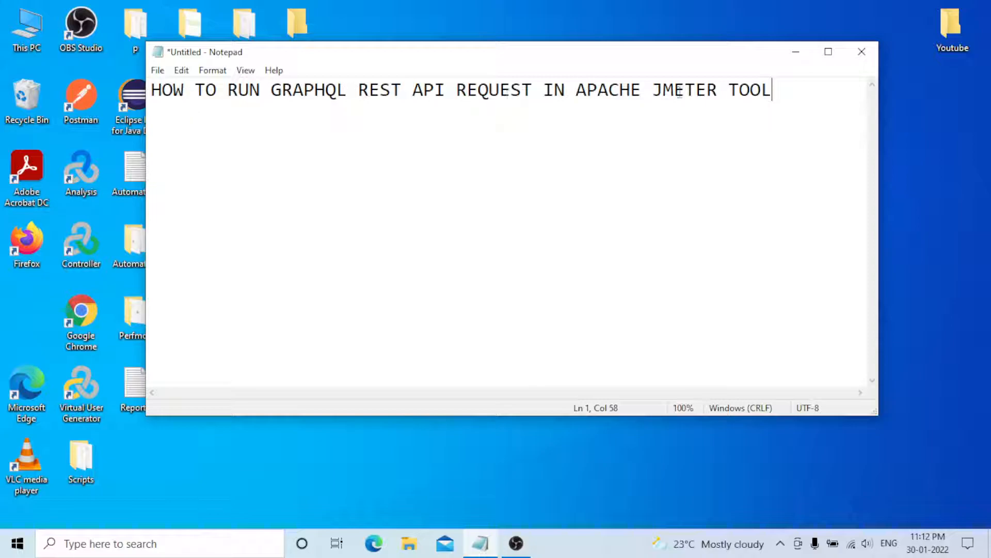
{"action": "left_click", "coordinate": [796, 54]}
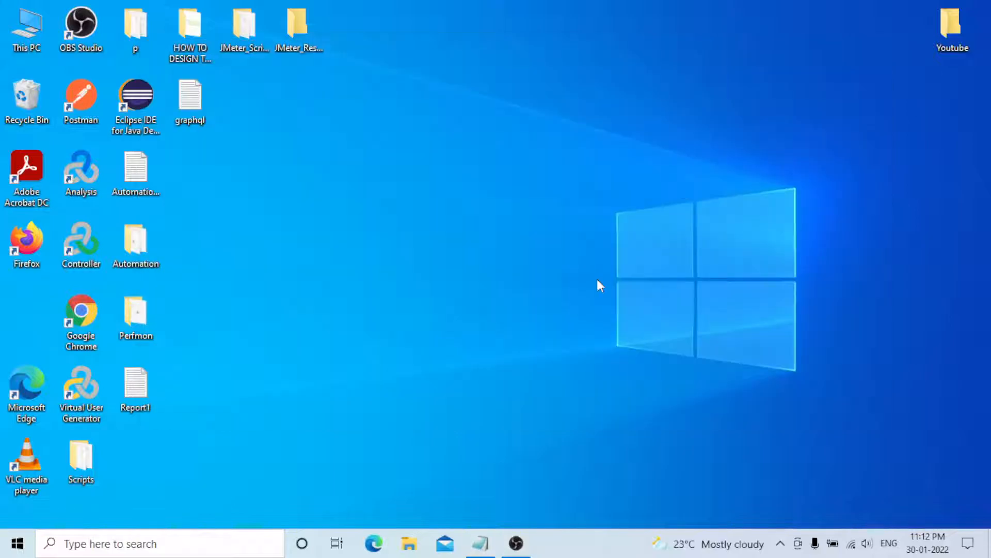
Launch Chrome and search for graphql using the earlier search suggestion.
{"action": "double_click", "coordinate": [81, 315]}
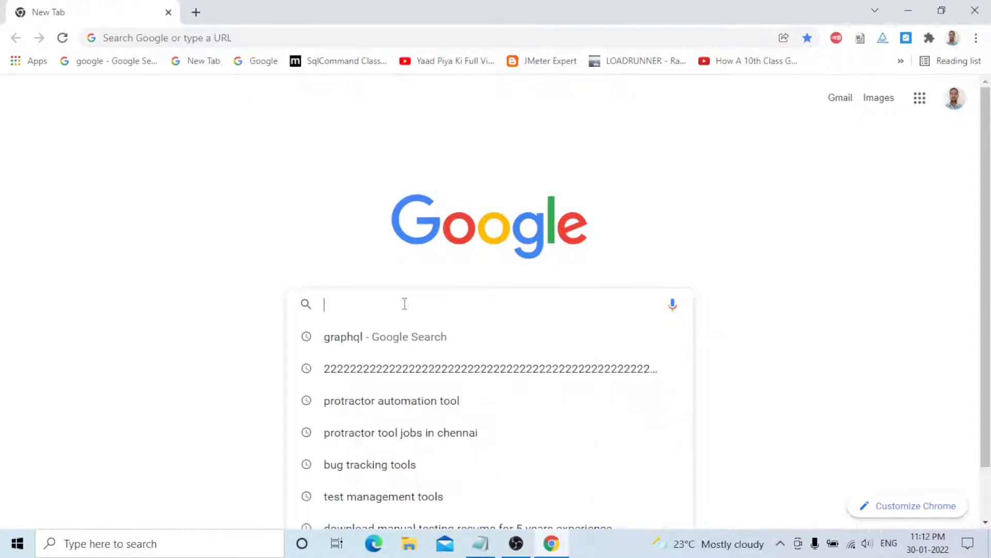
{"action": "key", "text": "Down"}
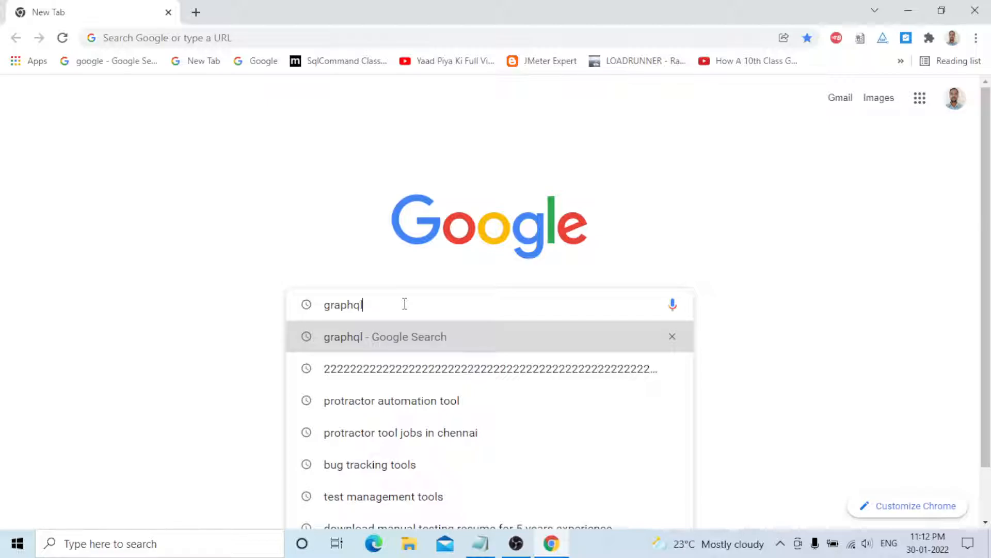
{"action": "key", "text": "Return"}
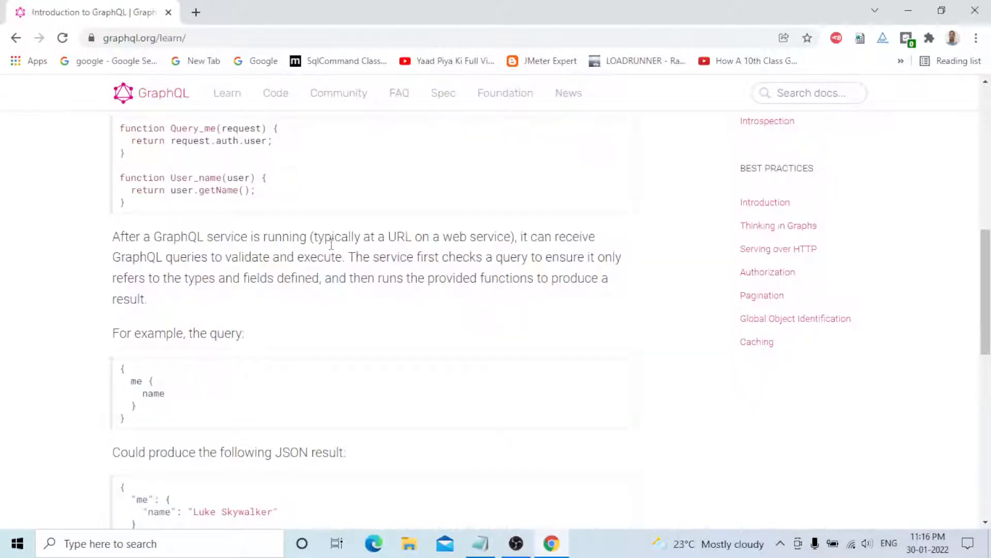
Scroll through the graphql.org Introduction page toward Queries and Mutations.
{"action": "scroll", "coordinate": [321, 291], "scroll_direction": "down", "scroll_amount": 4}
{"action": "scroll", "coordinate": [321, 298], "scroll_direction": "up", "scroll_amount": 1}
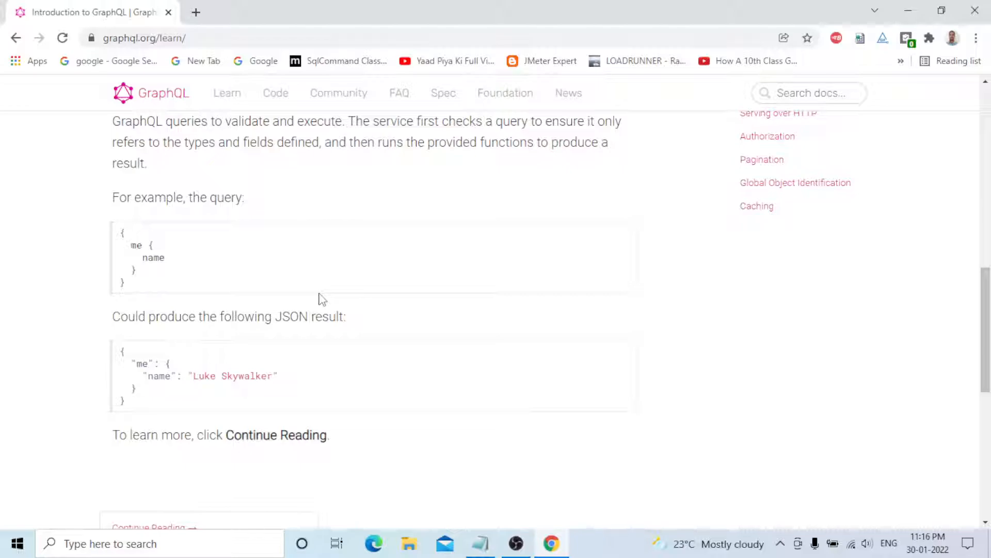
{"action": "scroll", "coordinate": [529, 314], "scroll_direction": "up", "scroll_amount": 3}
{"action": "scroll", "coordinate": [529, 314], "scroll_direction": "down", "scroll_amount": 3}
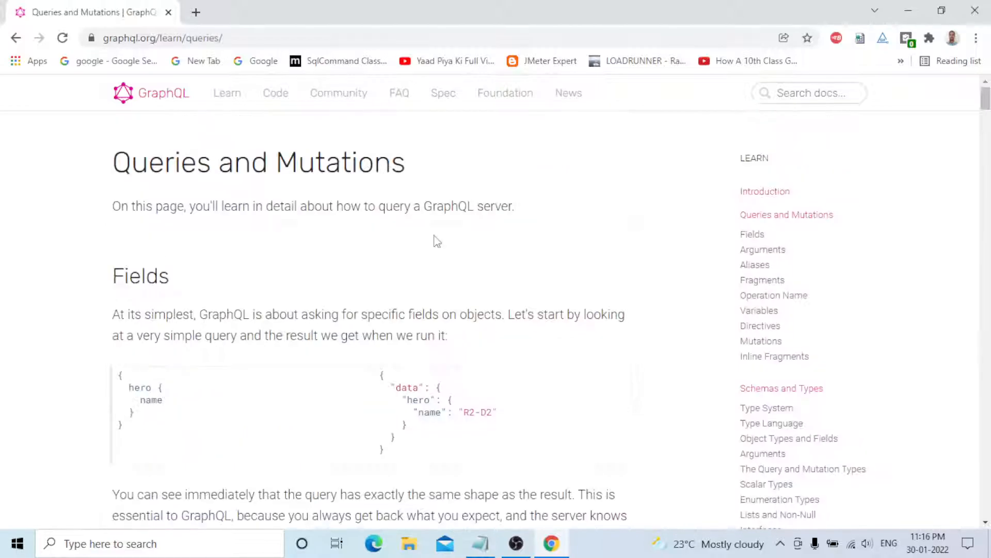
Scroll to the Fields example and highlight the R2-D2 value in its result.
{"action": "scroll", "coordinate": [437, 241], "scroll_direction": "down", "scroll_amount": 3}
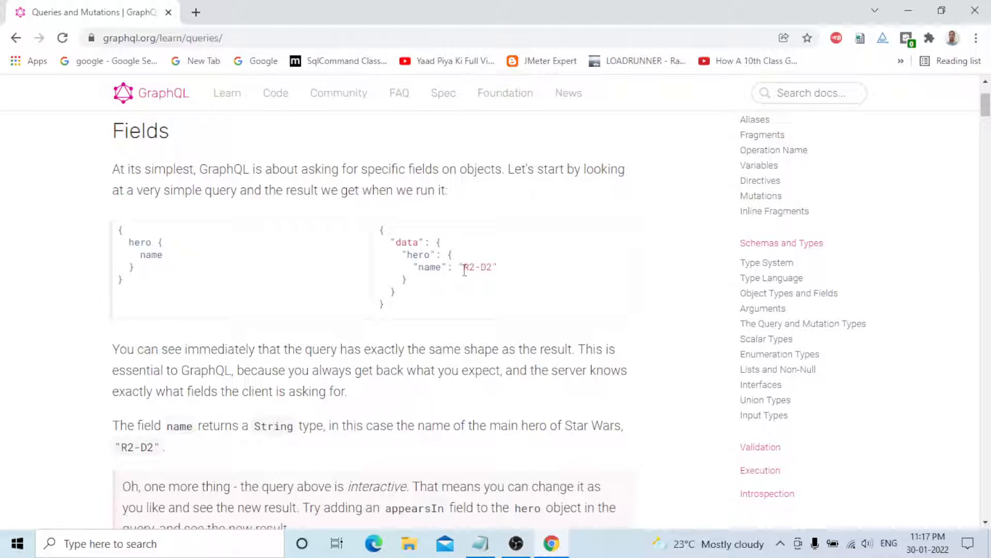
{"action": "left_click_drag", "start_coordinate": [464, 270], "coordinate": [492, 265]}
{"action": "left_click", "coordinate": [496, 266]}
{"action": "left_click_drag", "start_coordinate": [464, 266], "coordinate": [492, 267]}
{"action": "left_click", "coordinate": [473, 252]}
Highlight the hero query's whole JSON result, then clear the selection.
{"action": "left_click_drag", "start_coordinate": [379, 227], "coordinate": [468, 313]}
{"action": "left_click", "coordinate": [464, 314]}
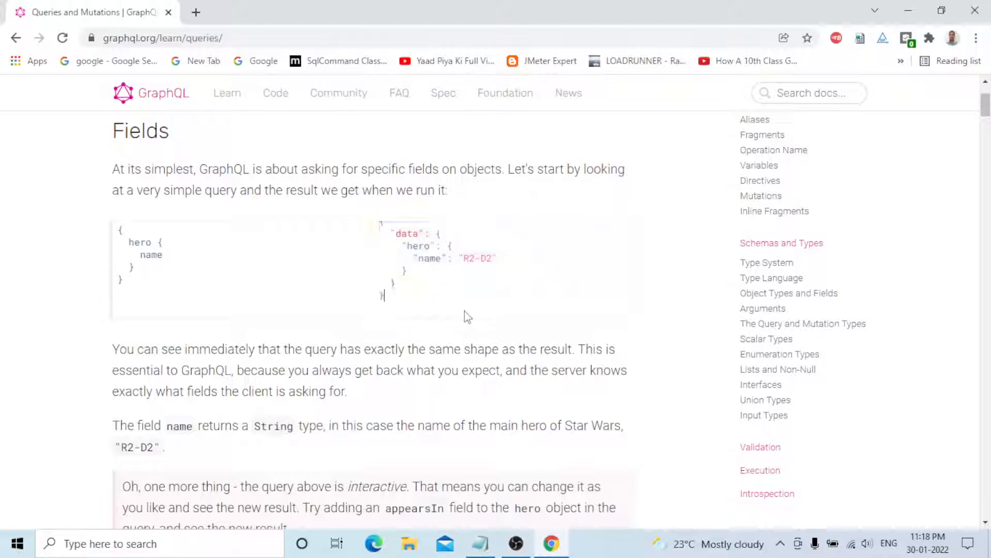
{"action": "left_click_drag", "start_coordinate": [420, 302], "coordinate": [376, 221]}
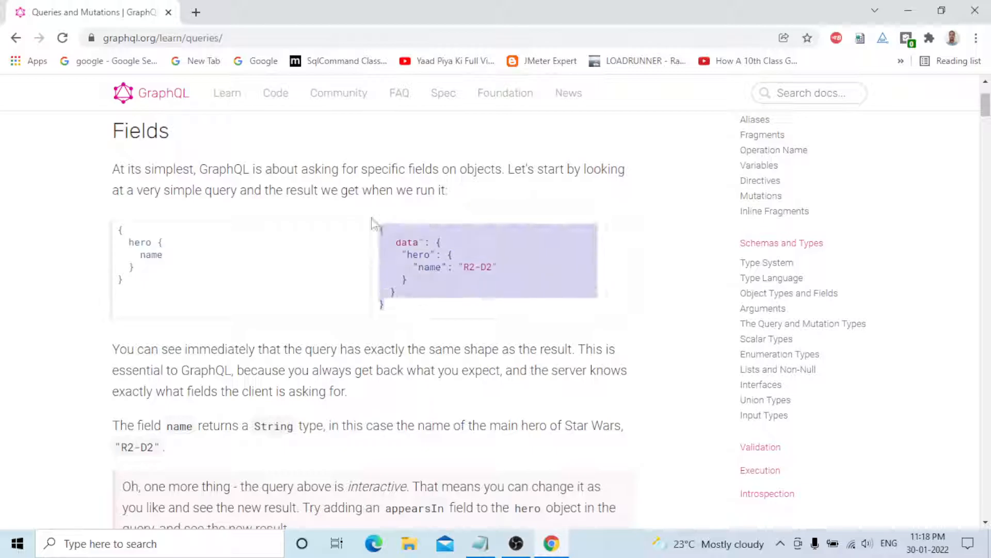
{"action": "left_click", "coordinate": [537, 250]}
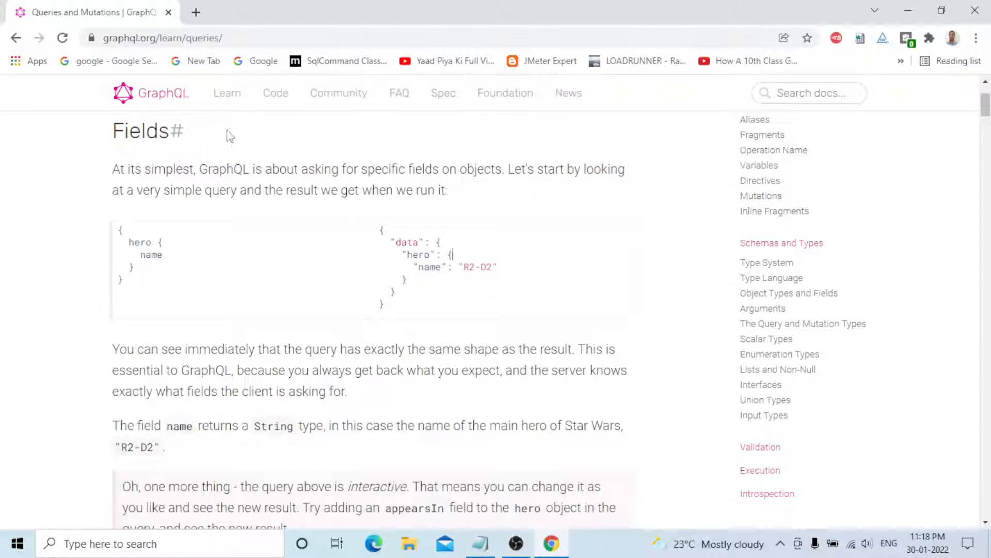
Scroll to the friends example listing Luke Skywalker, Han Solo and Leia Organa.
{"action": "scroll", "coordinate": [697, 264], "scroll_direction": "down", "scroll_amount": 8}
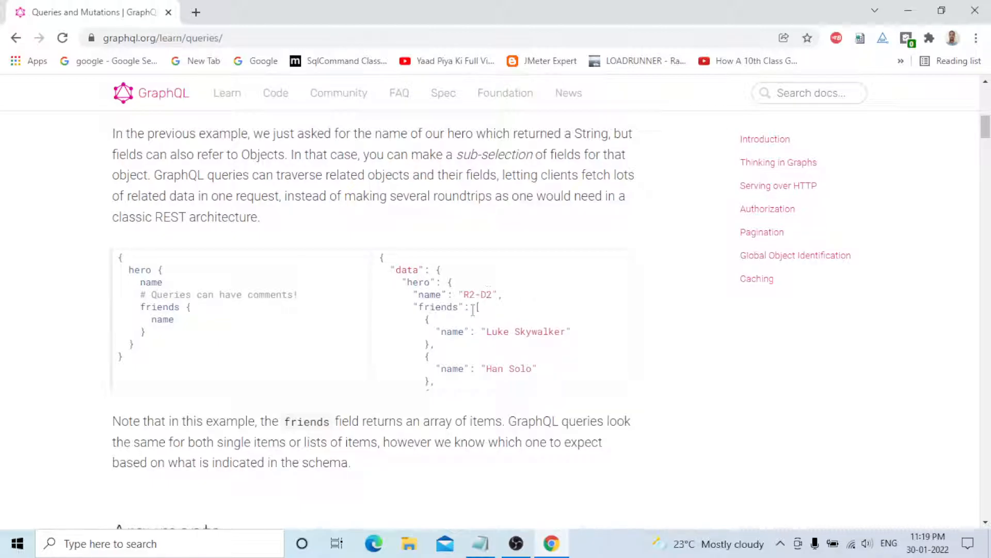
{"action": "scroll", "coordinate": [498, 332], "scroll_direction": "up", "scroll_amount": 1}
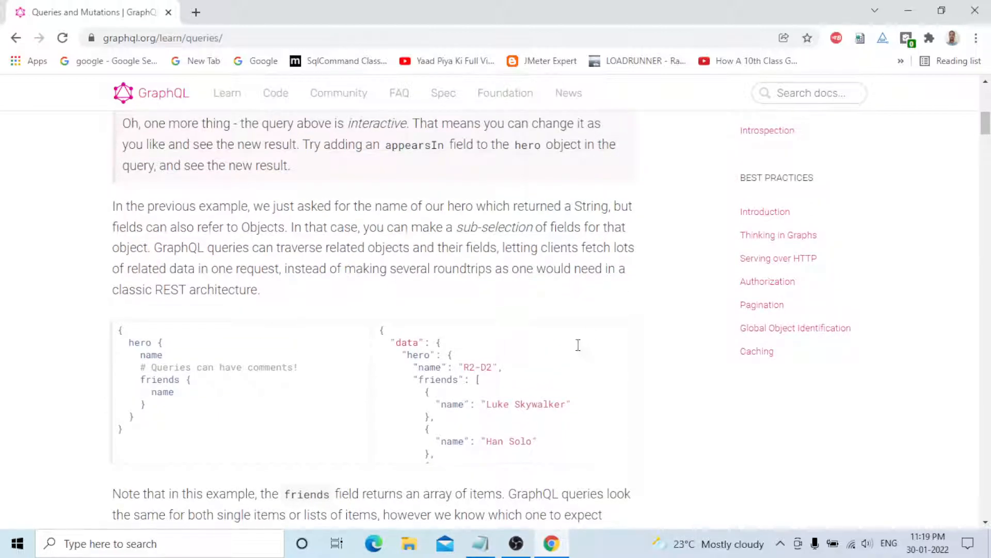
{"action": "scroll", "coordinate": [578, 345], "scroll_direction": "down", "scroll_amount": 2}
{"action": "scroll", "coordinate": [539, 366], "scroll_direction": "up", "scroll_amount": 2}
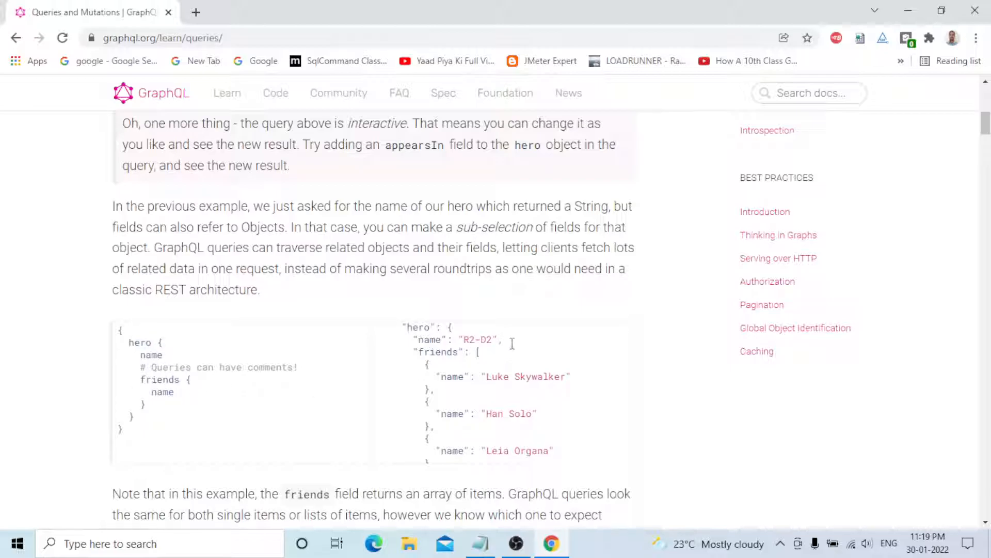
{"action": "scroll", "coordinate": [558, 368], "scroll_direction": "down", "scroll_amount": 3}
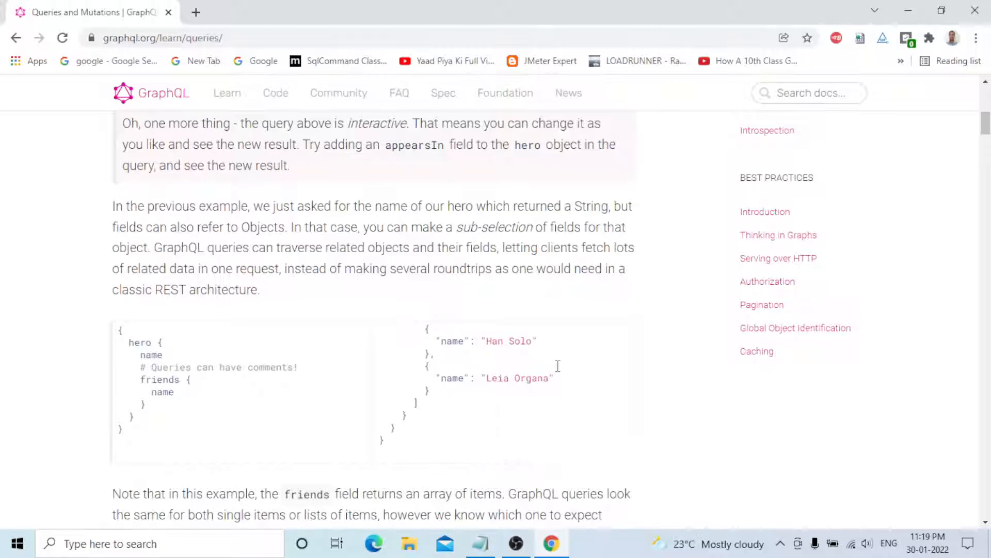
{"action": "scroll", "coordinate": [555, 368], "scroll_direction": "up", "scroll_amount": 3}
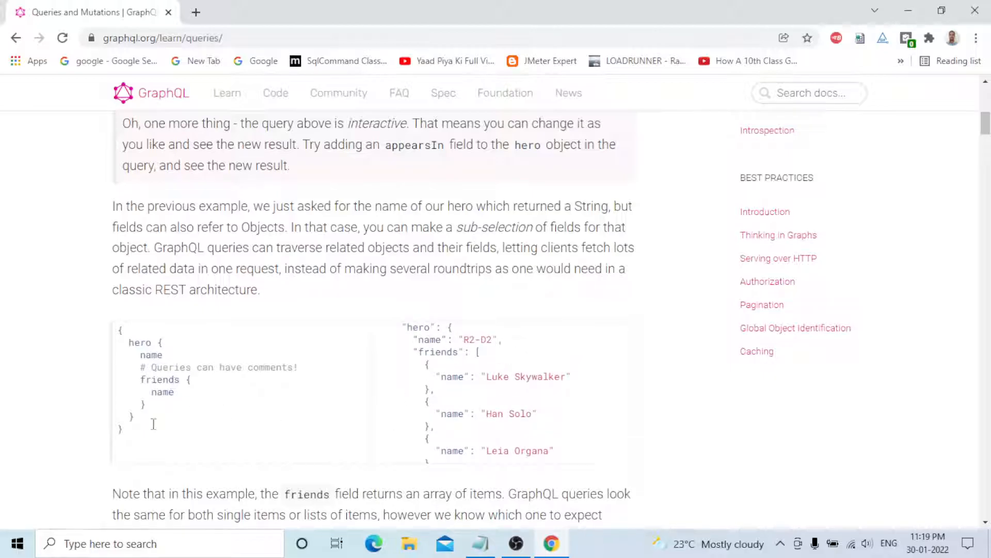
In a new tab, search Google for 'online graphql' and open GraphiQL Online.
{"action": "left_click", "coordinate": [196, 15]}
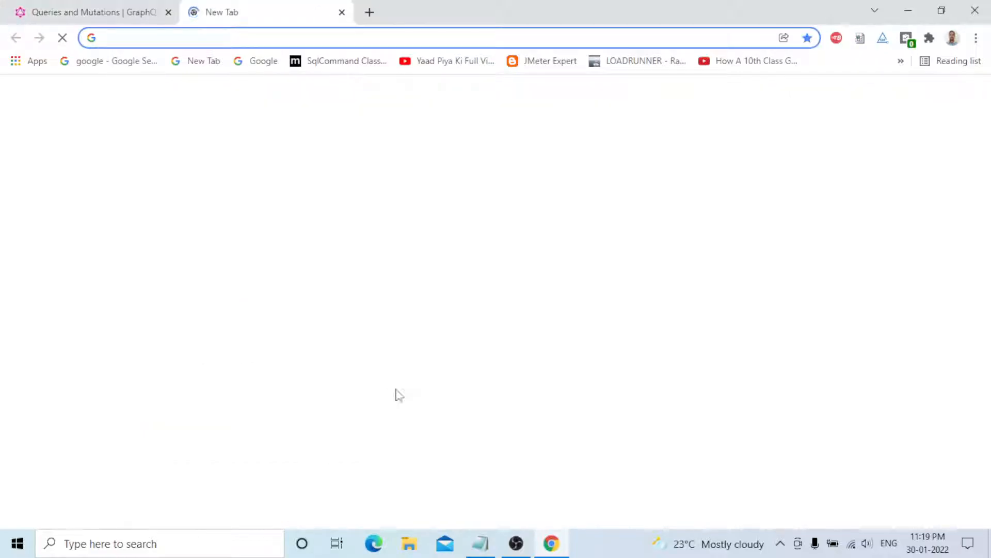
{"action": "left_click", "coordinate": [408, 306]}
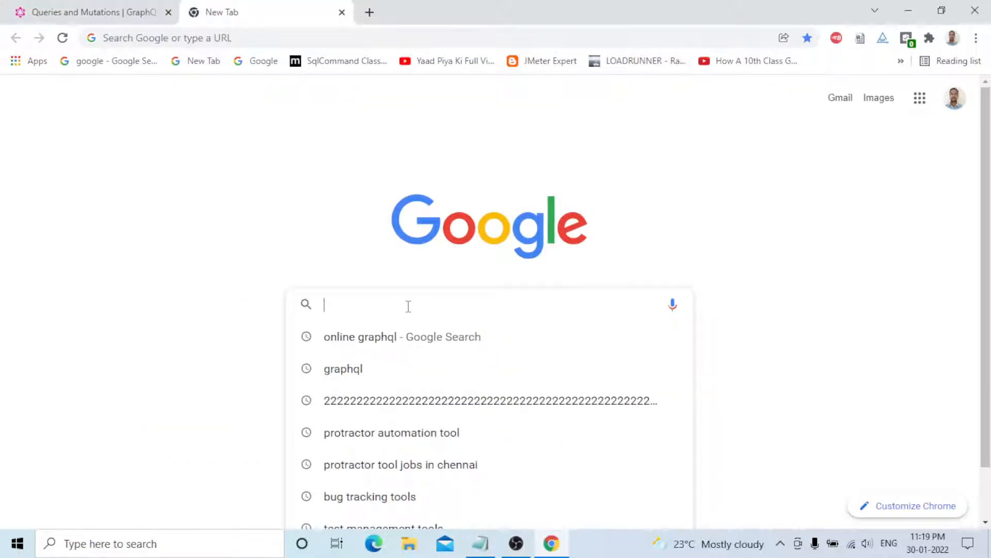
{"action": "key", "text": "Down"}
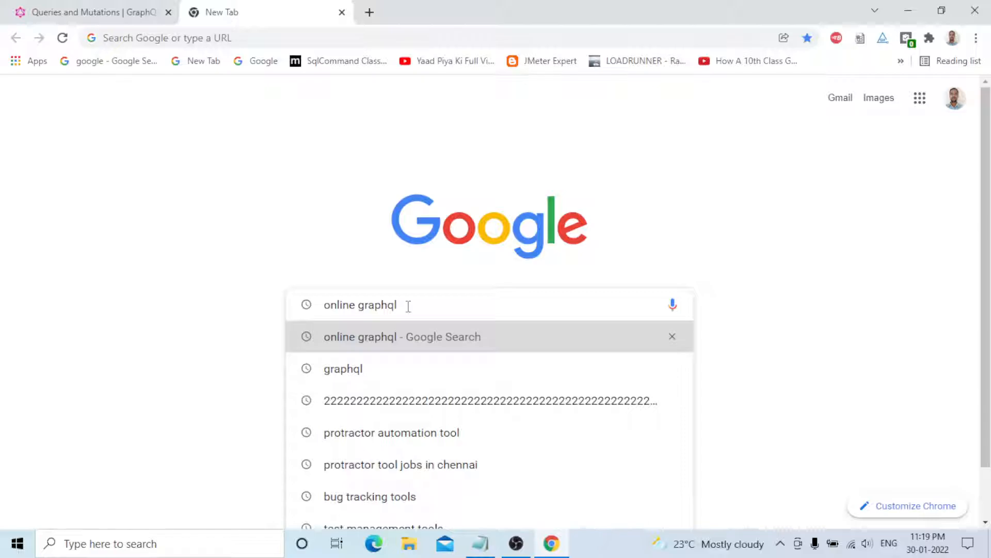
{"action": "key", "text": "Return"}
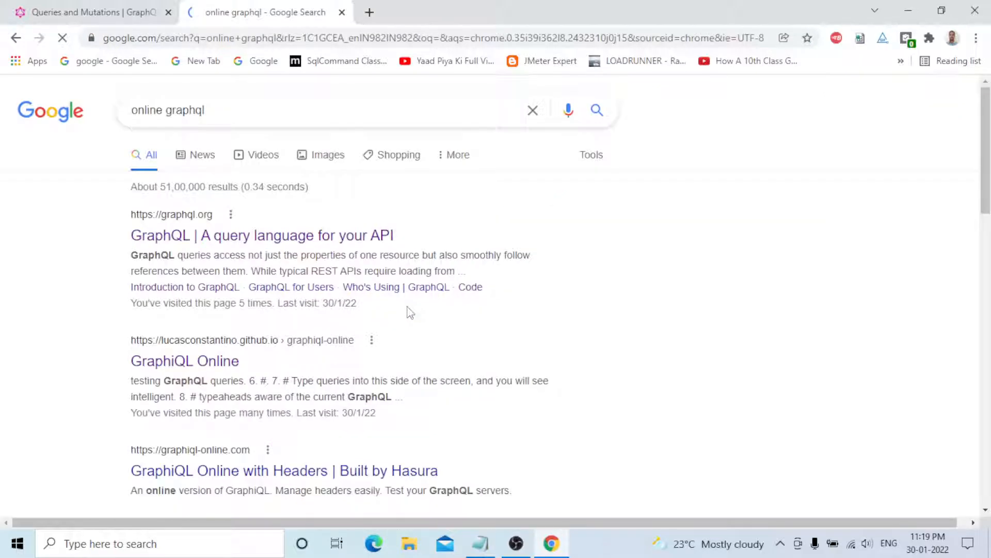
{"action": "left_click", "coordinate": [185, 365]}
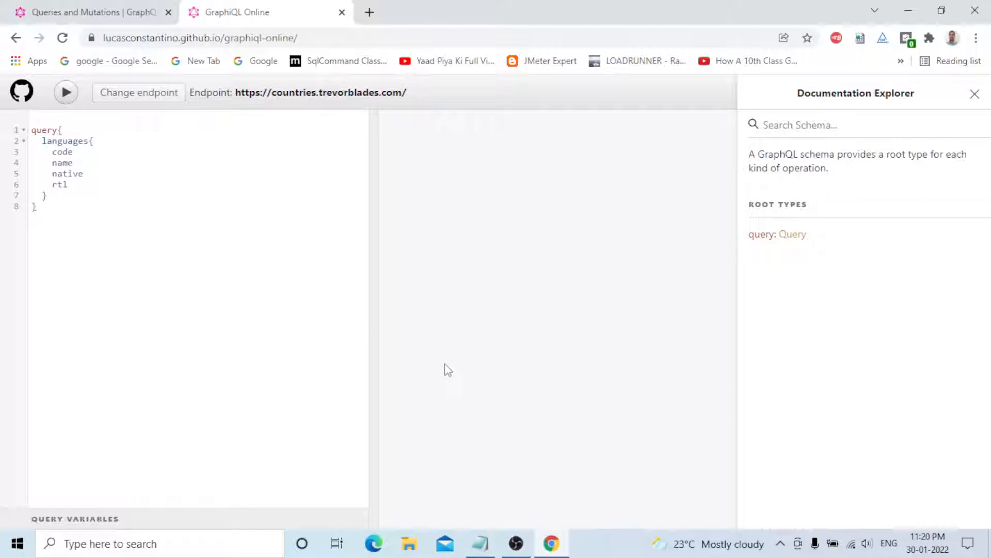
{"action": "left_click", "coordinate": [64, 130]}
{"action": "mouse_move", "coordinate": [80, 142]}
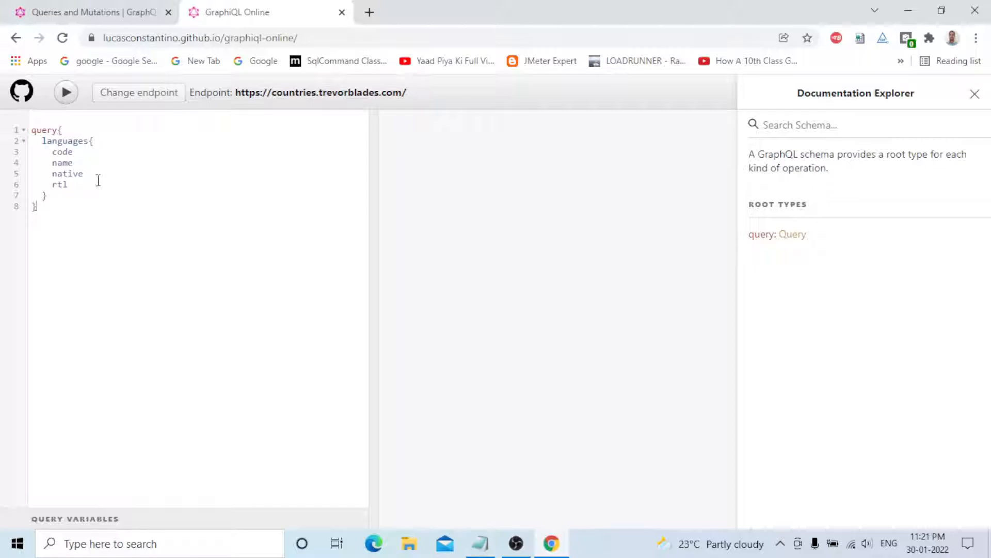
Close the schema docs panel and run the languages query against the countries endpoint.
{"action": "left_click", "coordinate": [975, 94]}
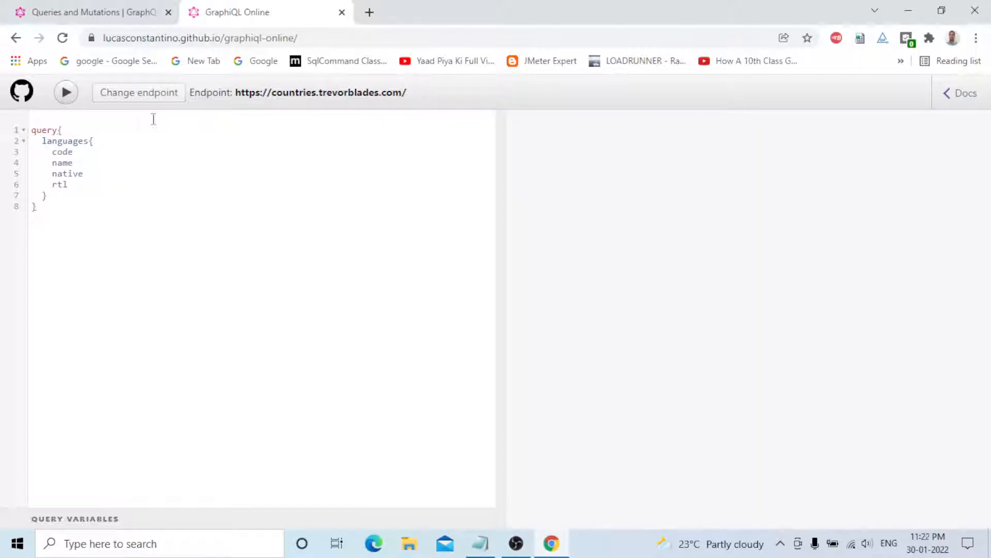
{"action": "left_click", "coordinate": [66, 93]}
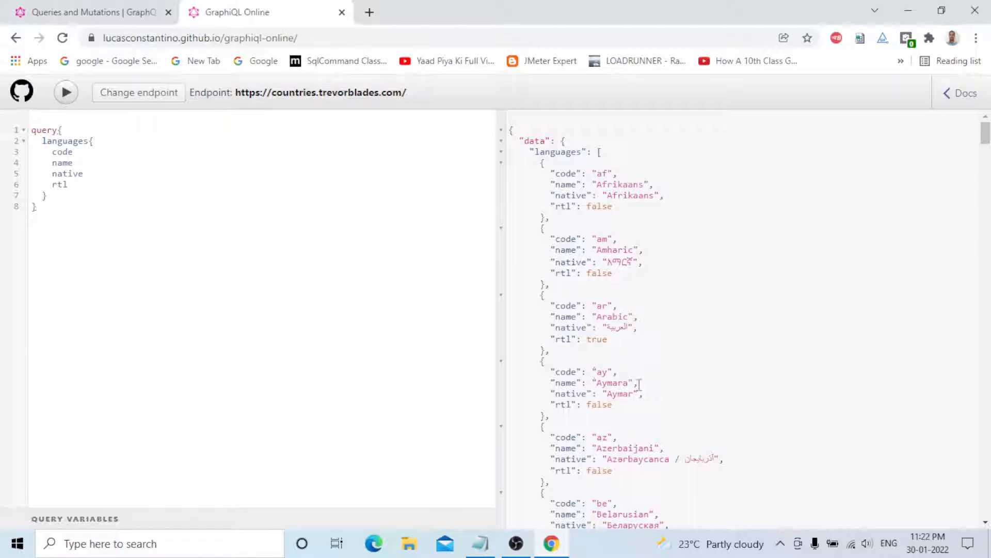
{"action": "scroll", "coordinate": [709, 323], "scroll_direction": "down", "scroll_amount": 4}
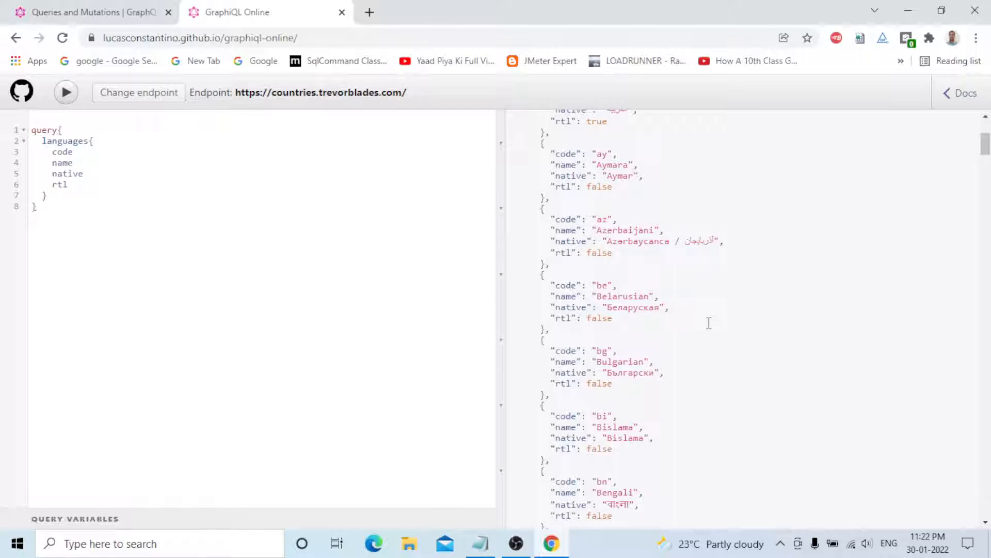
{"action": "scroll", "coordinate": [709, 323], "scroll_direction": "down", "scroll_amount": 11}
{"action": "scroll", "coordinate": [710, 322], "scroll_direction": "down", "scroll_amount": 4}
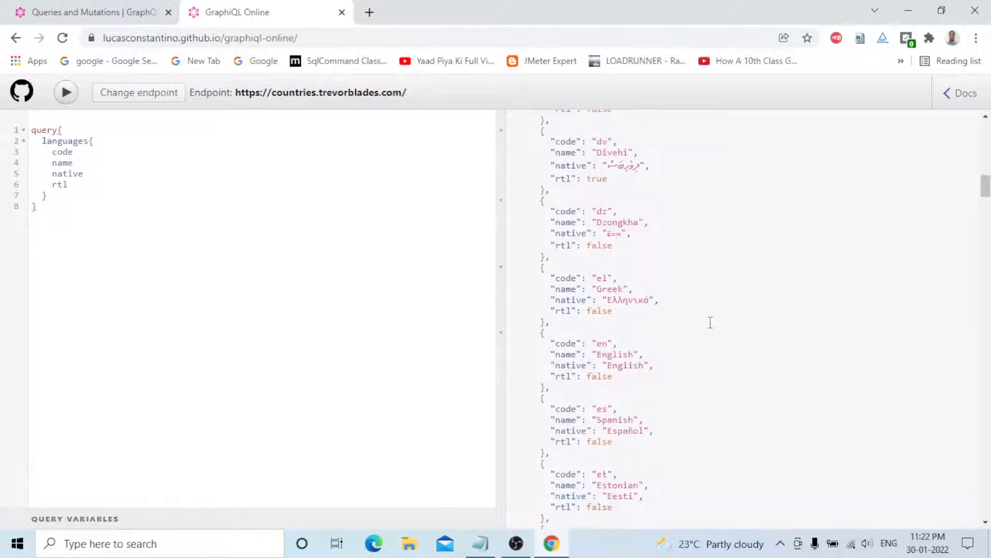
{"action": "scroll", "coordinate": [710, 323], "scroll_direction": "down", "scroll_amount": 8}
Scroll through the languages JSON response, then return to its top at Afrikaans.
{"action": "scroll", "coordinate": [711, 322], "scroll_direction": "down", "scroll_amount": 20}
{"action": "scroll", "coordinate": [716, 334], "scroll_direction": "down", "scroll_amount": 7}
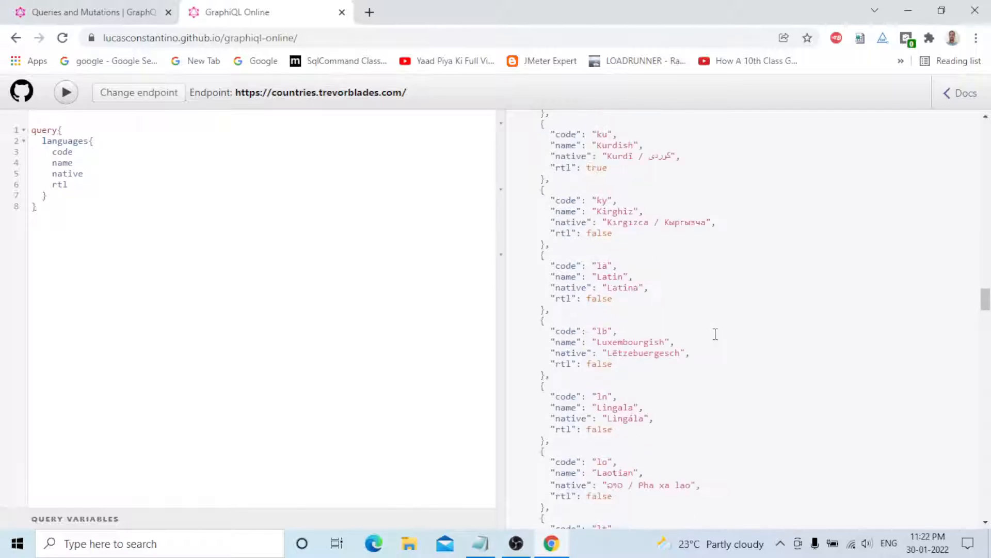
{"action": "scroll", "coordinate": [716, 334], "scroll_direction": "down", "scroll_amount": 12}
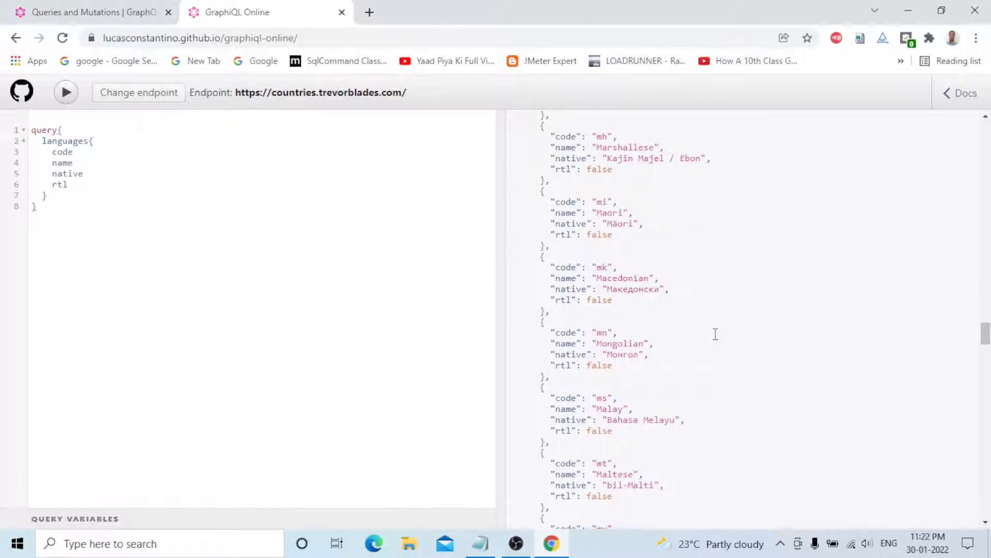
{"action": "scroll", "coordinate": [716, 335], "scroll_direction": "down", "scroll_amount": 20}
{"action": "scroll", "coordinate": [717, 334], "scroll_direction": "down", "scroll_amount": 10}
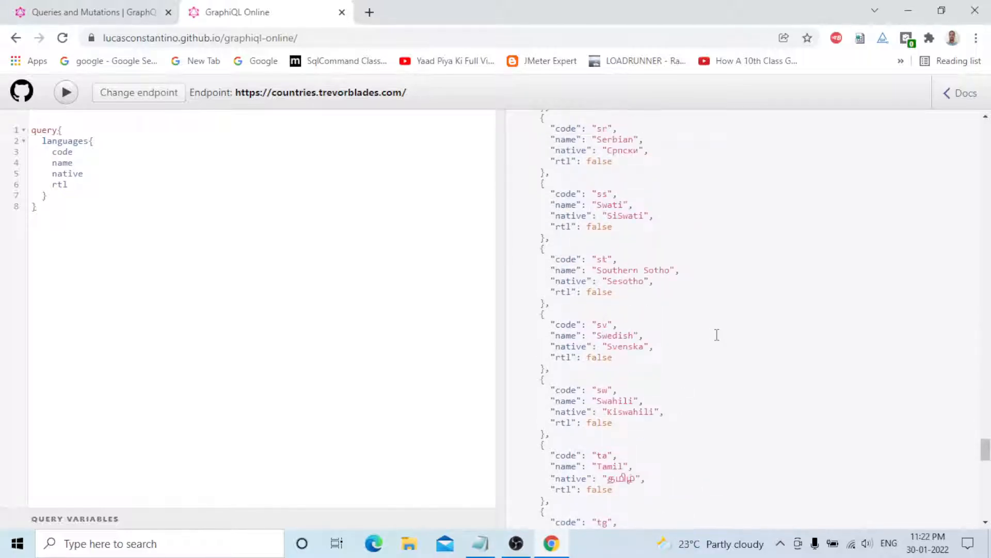
{"action": "scroll", "coordinate": [717, 335], "scroll_direction": "down", "scroll_amount": 10}
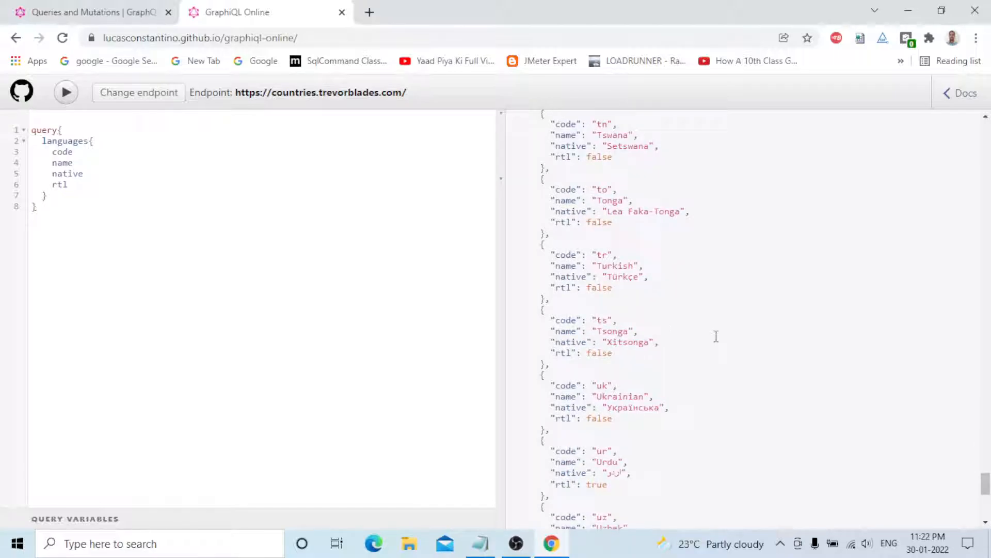
{"action": "scroll", "coordinate": [717, 337], "scroll_direction": "down", "scroll_amount": 8}
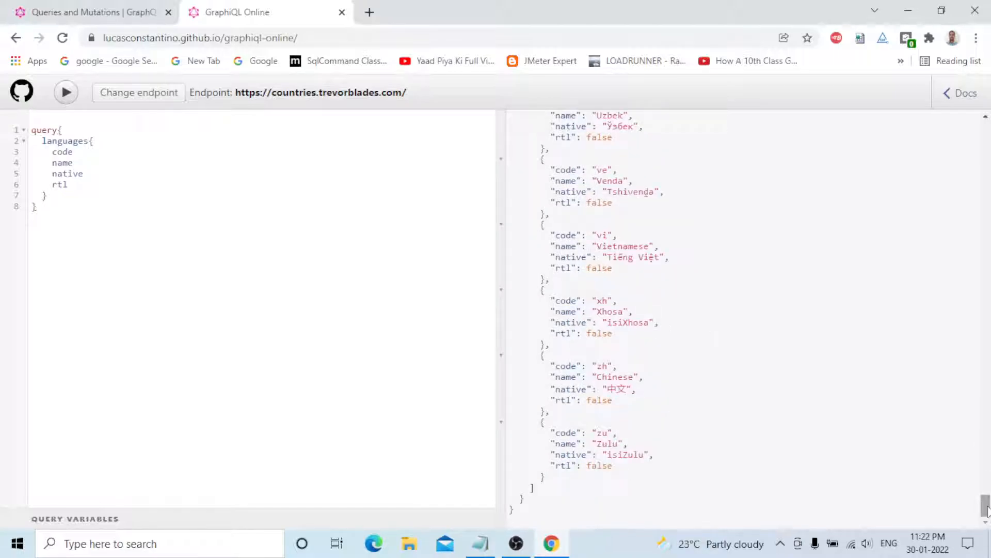
{"action": "left_click_drag", "start_coordinate": [987, 510], "coordinate": [976, 131]}
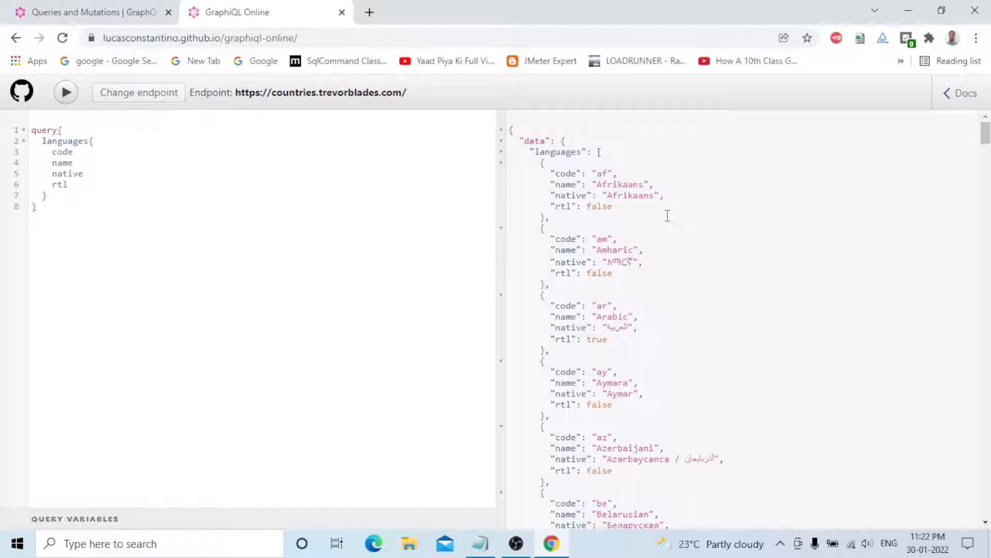
Browse E: > apache-jmeter-5.4.1 > apache-jmeter-5.4.1 > bin and launch ApacheJMeter.
{"action": "left_click", "coordinate": [413, 551]}
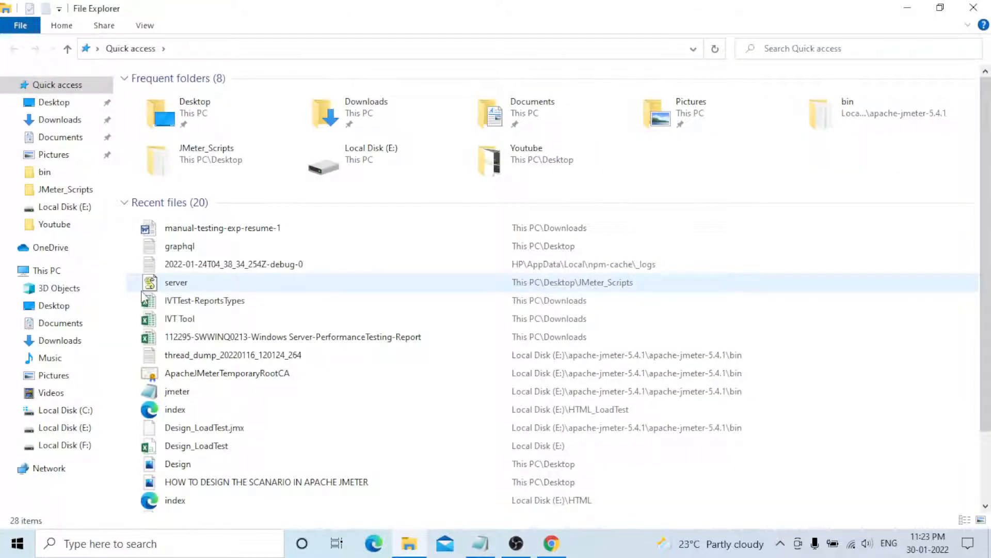
{"action": "left_click", "coordinate": [71, 433]}
{"action": "double_click", "coordinate": [252, 99]}
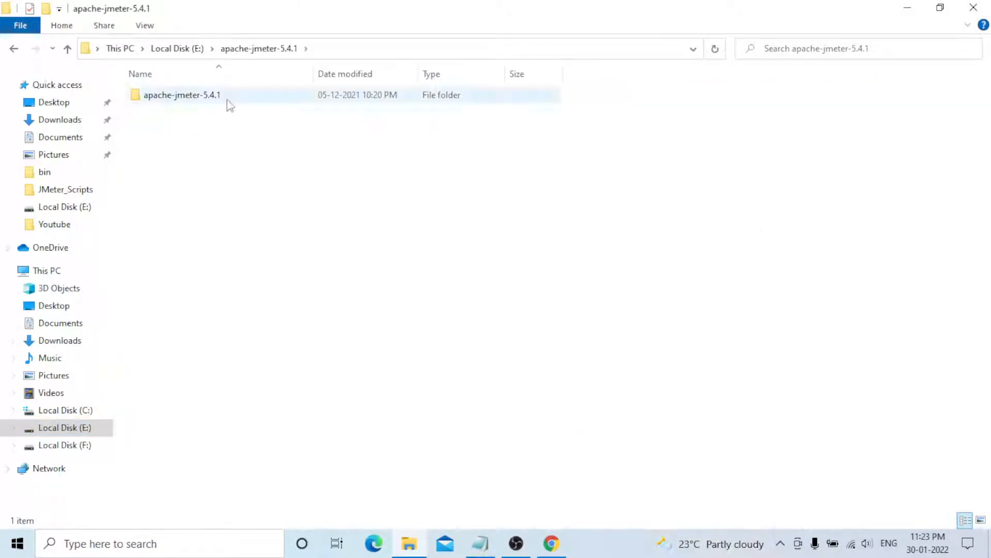
{"action": "double_click", "coordinate": [227, 100]}
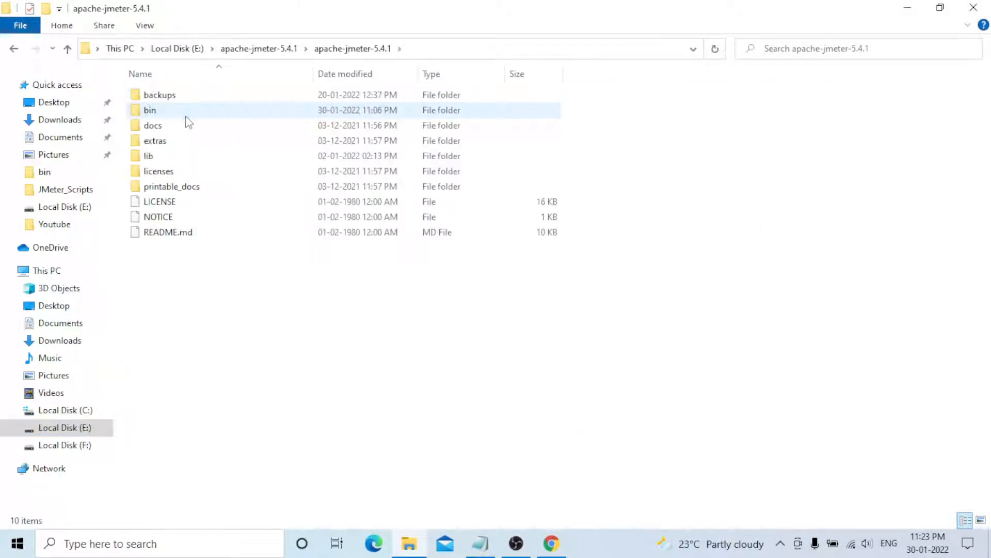
{"action": "double_click", "coordinate": [188, 117]}
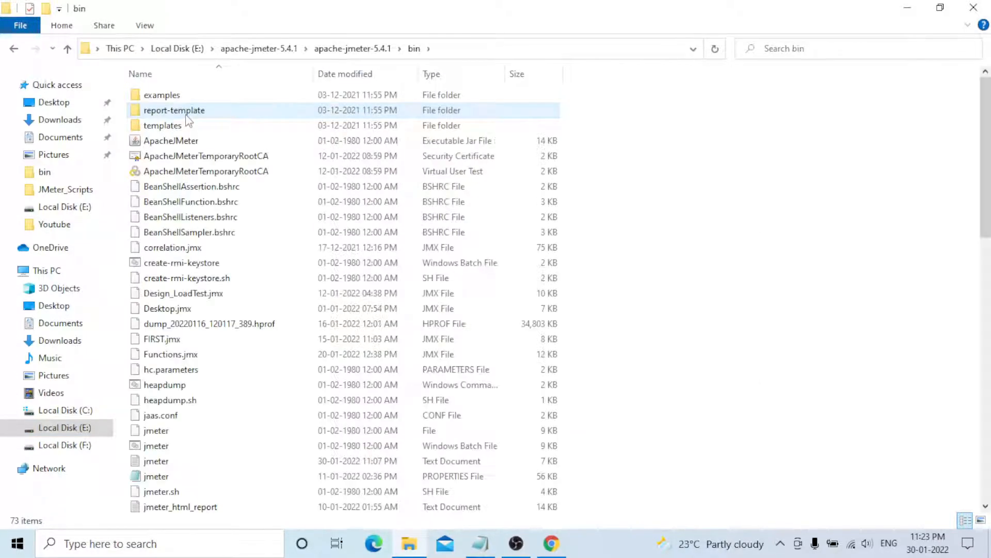
{"action": "double_click", "coordinate": [222, 141]}
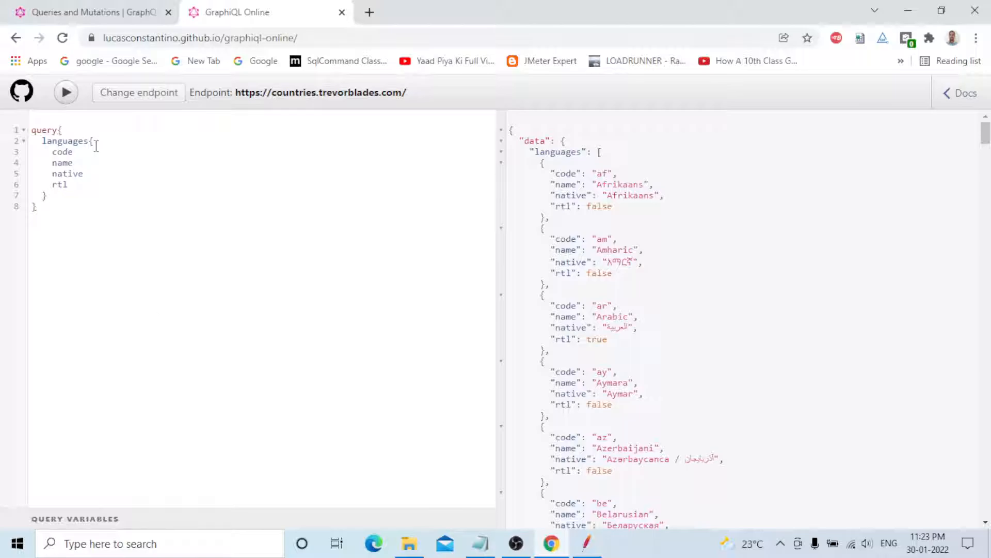
Expand GraphiQL's empty query variables pane, then bring Apache JMeter to the front.
{"action": "left_click", "coordinate": [58, 519]}
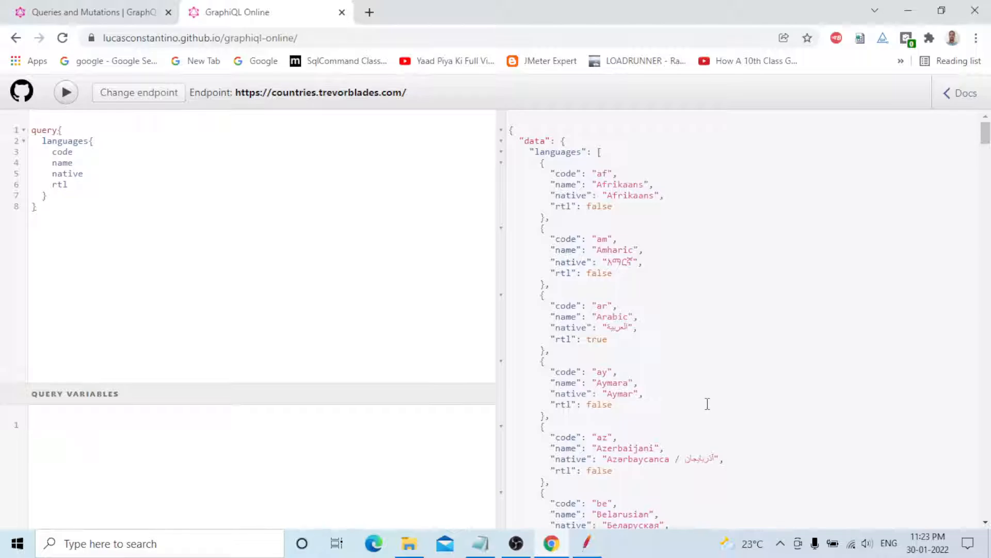
{"action": "left_click", "coordinate": [586, 552]}
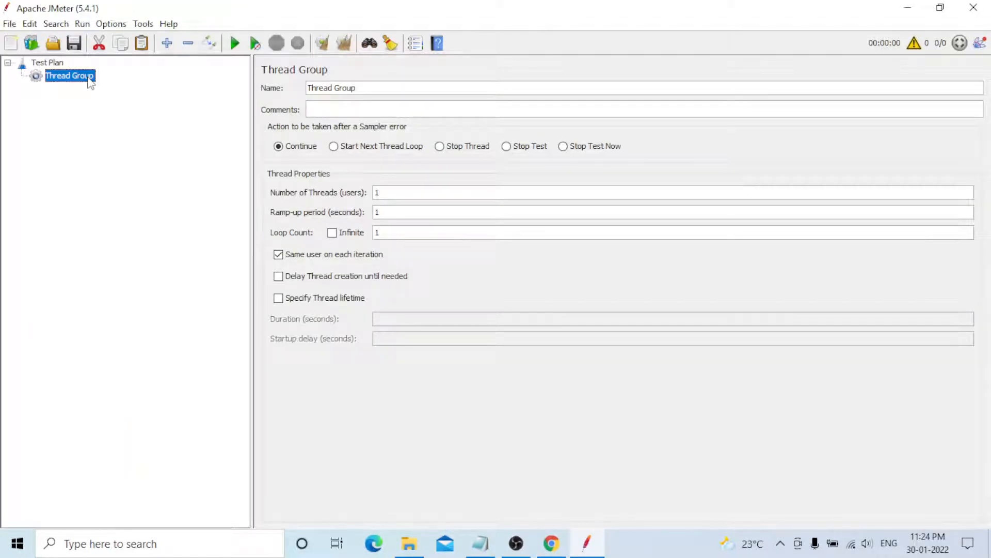
Add an HTTP Request sampler to the Thread Group and begin adding a View Results Tree listener.
{"action": "right_click", "coordinate": [88, 78]}
{"action": "mouse_move", "coordinate": [155, 86]}
{"action": "mouse_move", "coordinate": [330, 87]}
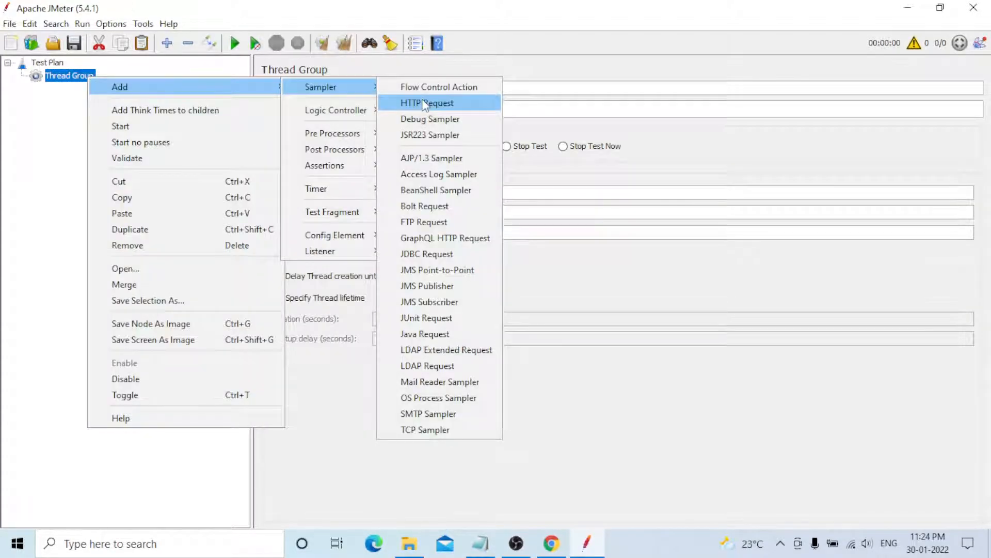
{"action": "left_click", "coordinate": [423, 103]}
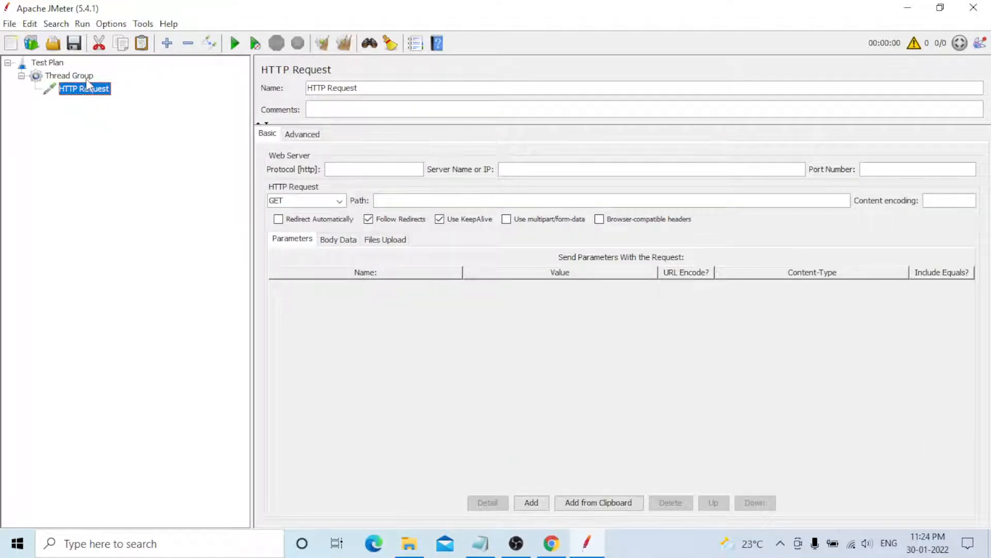
{"action": "right_click", "coordinate": [87, 80]}
{"action": "mouse_move", "coordinate": [276, 90]}
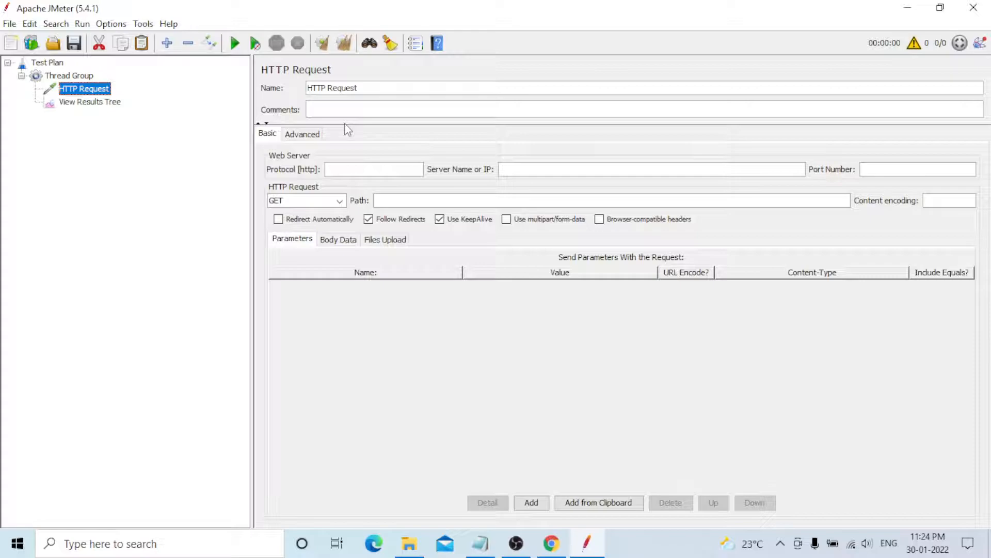
Paste the GraphiQL Online URL as the server name and select the /graphiql-online/ path to remove it.
{"action": "left_click", "coordinate": [516, 169]}
{"action": "type", "text": "https://lucasconstantino.github.io/graphiql-online/"}
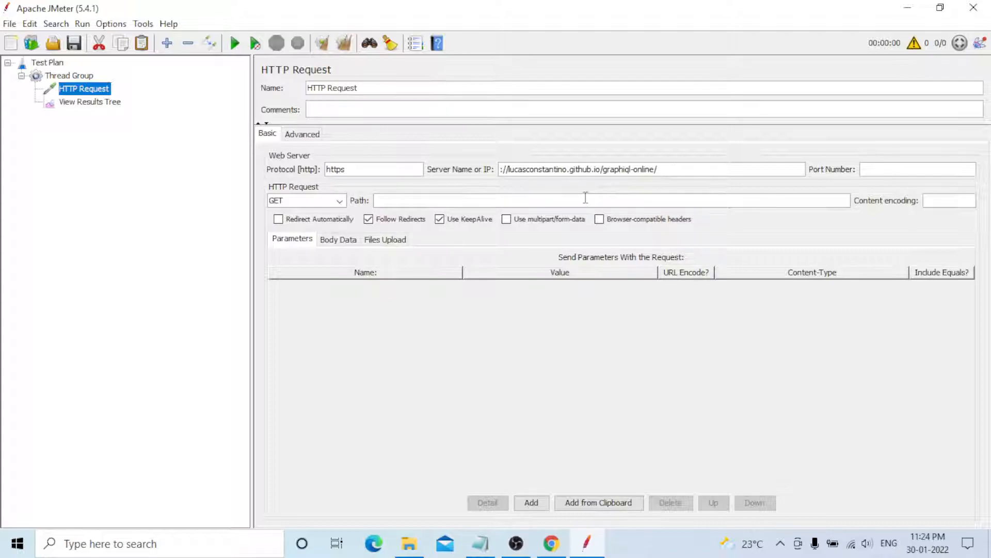
{"action": "left_click_drag", "start_coordinate": [650, 169], "coordinate": [593, 169]}
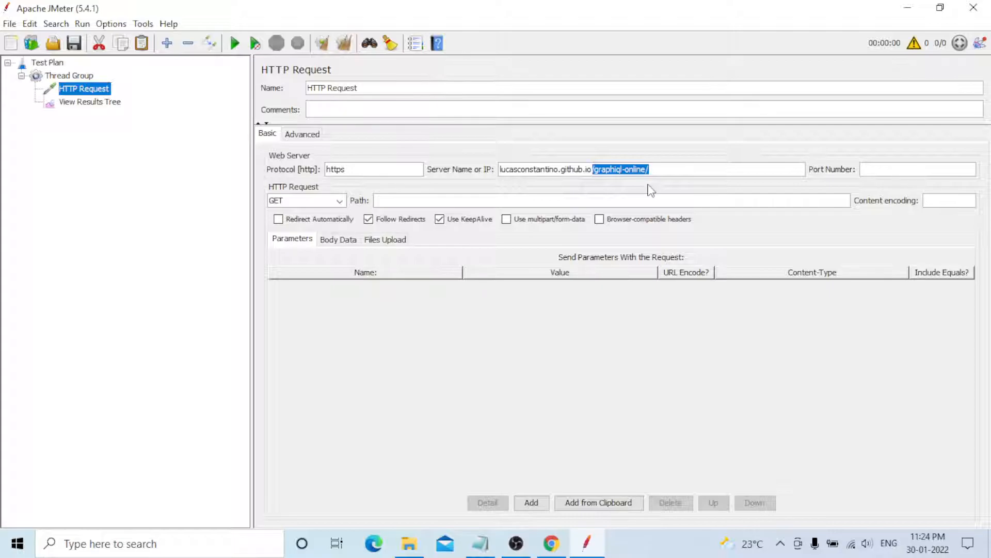
Copy the eight-line languages query from GraphiQL Online into the HTTP Request body data.
{"action": "key", "text": "alt+Tab"}
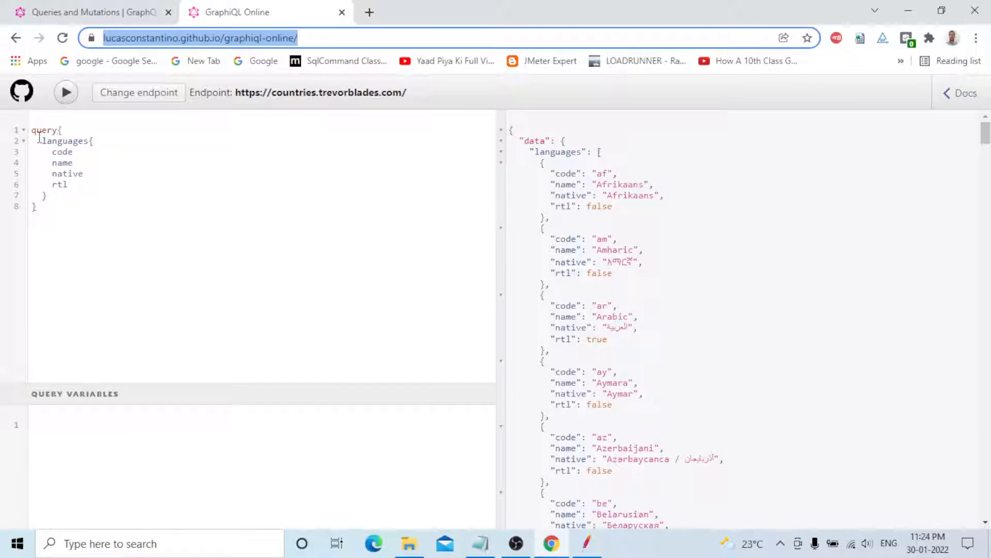
{"action": "left_click", "coordinate": [40, 137]}
{"action": "key", "text": "ctrl+a"}
{"action": "key", "text": "ctrl+c"}
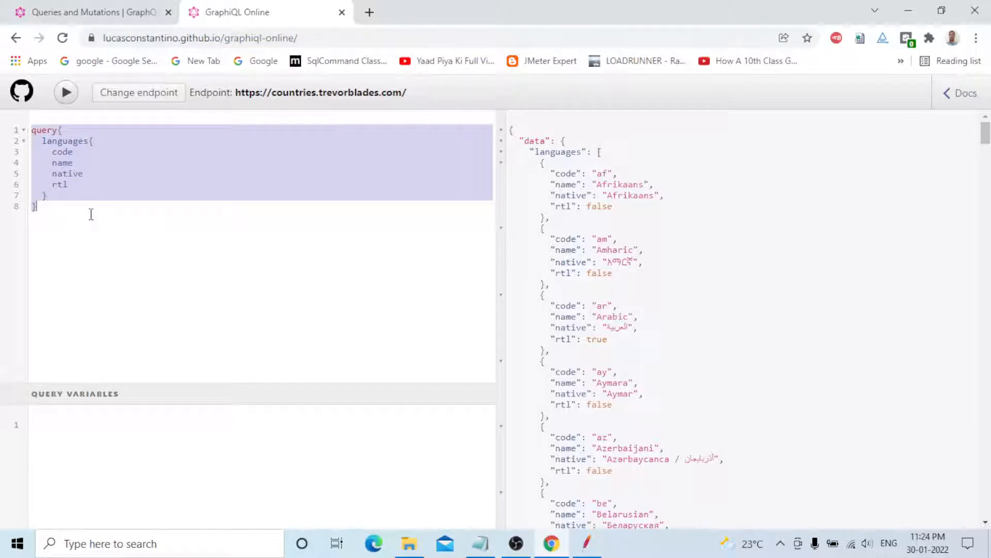
{"action": "left_click", "coordinate": [578, 546]}
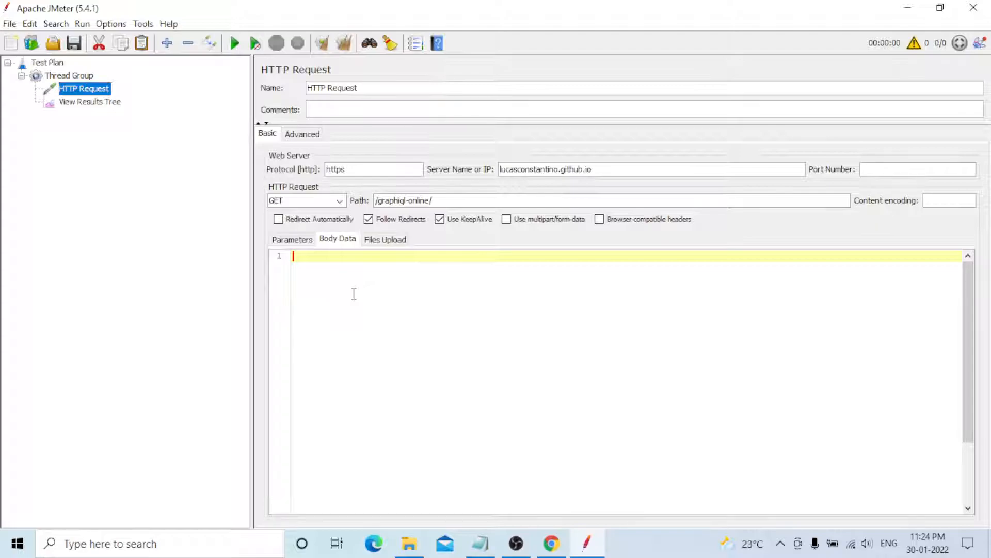
{"action": "key", "text": "ctrl+v"}
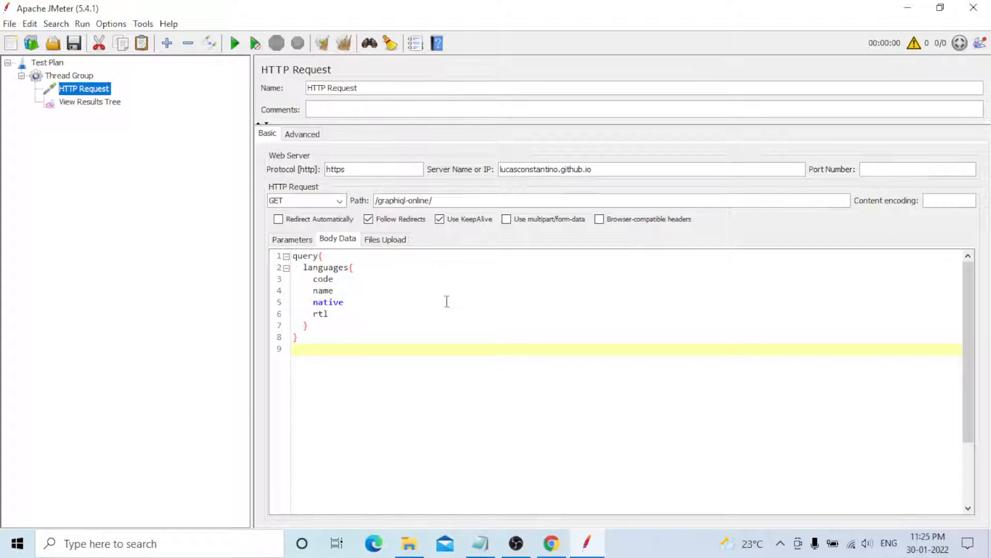
{"action": "left_click", "coordinate": [555, 546]}
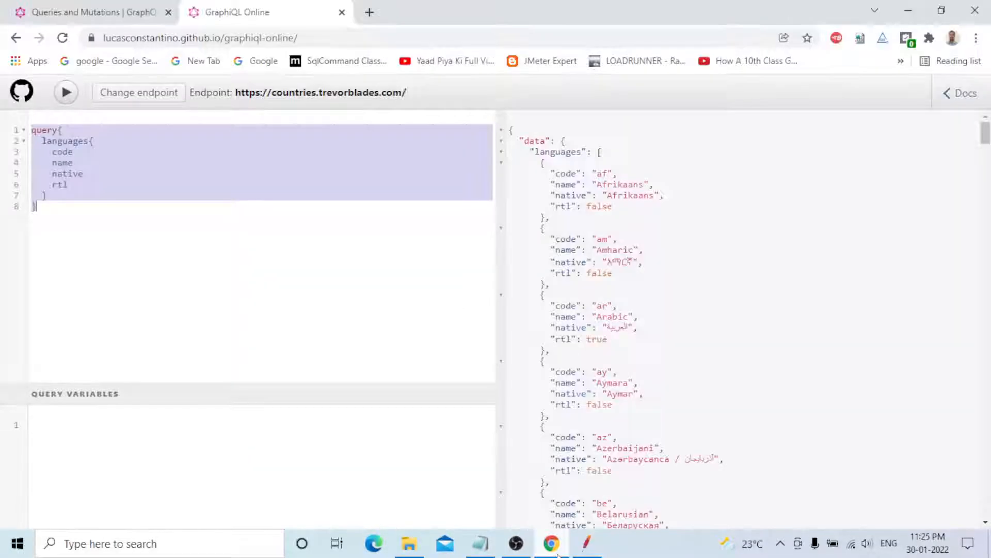
On the Queries and Mutations docs tab, read down to the CreateReviewForEpisode mutation example.
{"action": "left_click", "coordinate": [72, 8]}
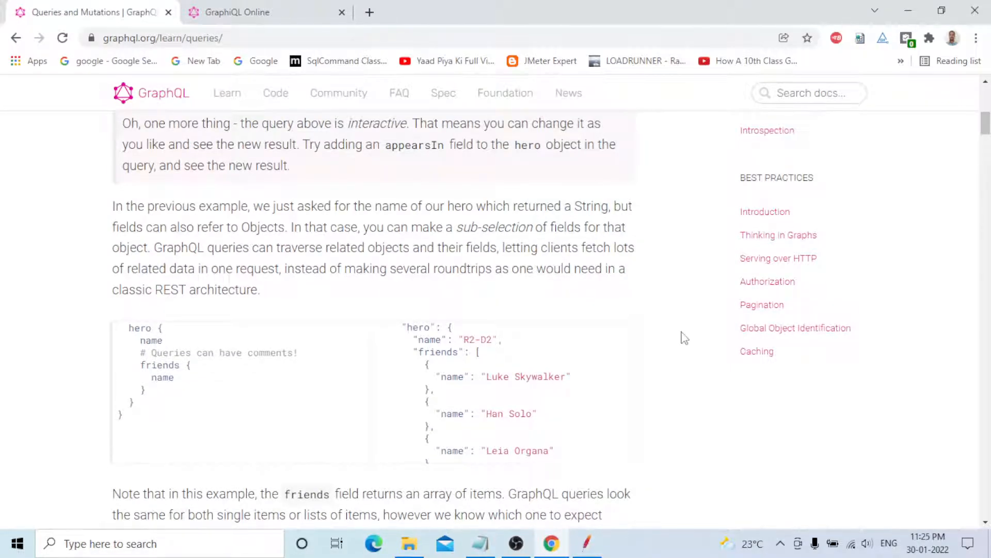
{"action": "scroll", "coordinate": [682, 336], "scroll_direction": "down", "scroll_amount": 4}
{"action": "scroll", "coordinate": [684, 338], "scroll_direction": "up", "scroll_amount": 1}
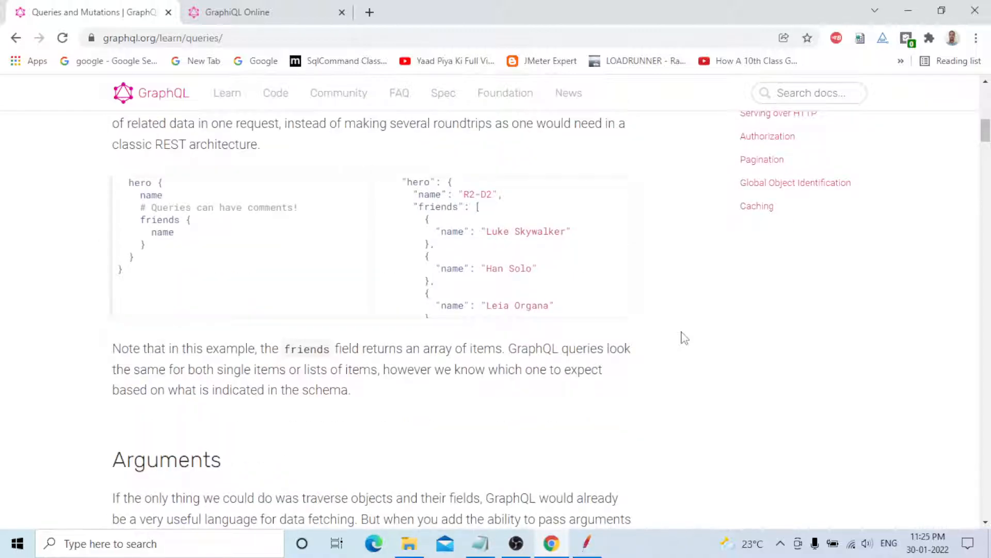
{"action": "scroll", "coordinate": [230, 245], "scroll_direction": "up", "scroll_amount": 1}
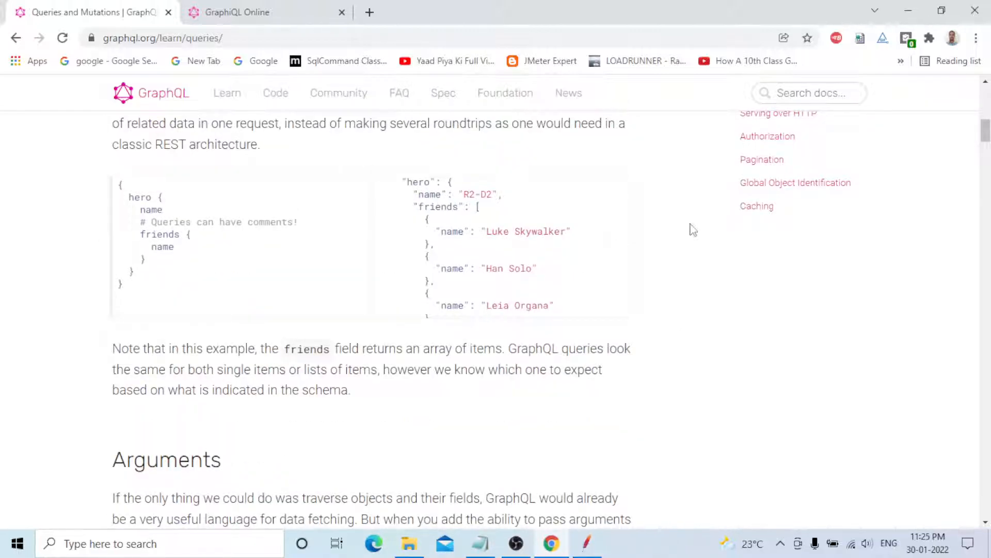
{"action": "scroll", "coordinate": [693, 230], "scroll_direction": "down", "scroll_amount": 5}
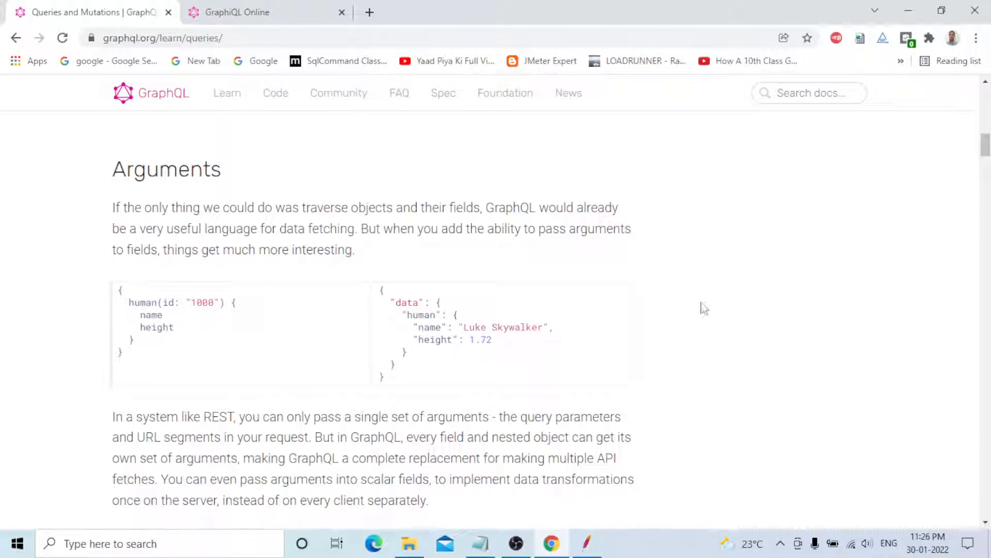
{"action": "scroll", "coordinate": [705, 308], "scroll_direction": "down", "scroll_amount": 3}
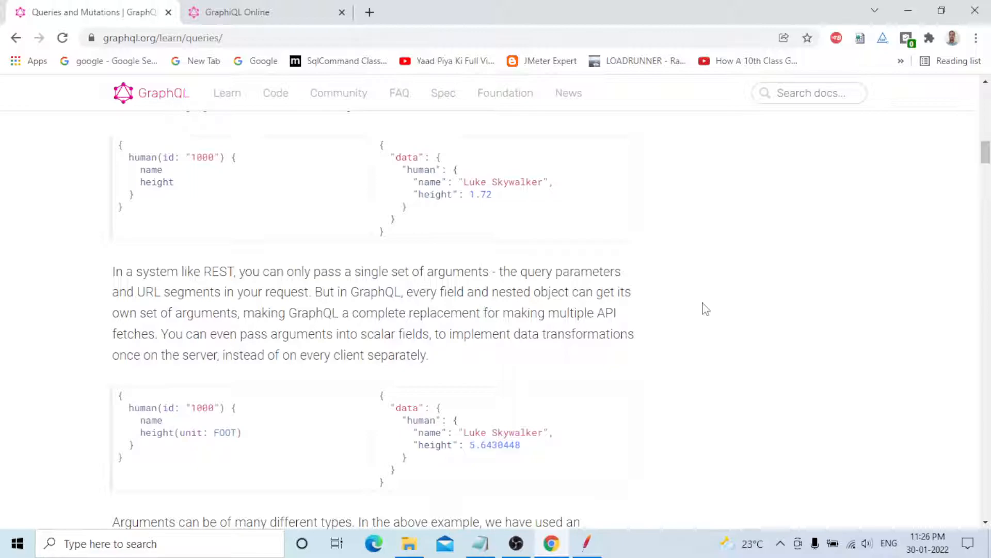
{"action": "scroll", "coordinate": [704, 309], "scroll_direction": "down", "scroll_amount": 3}
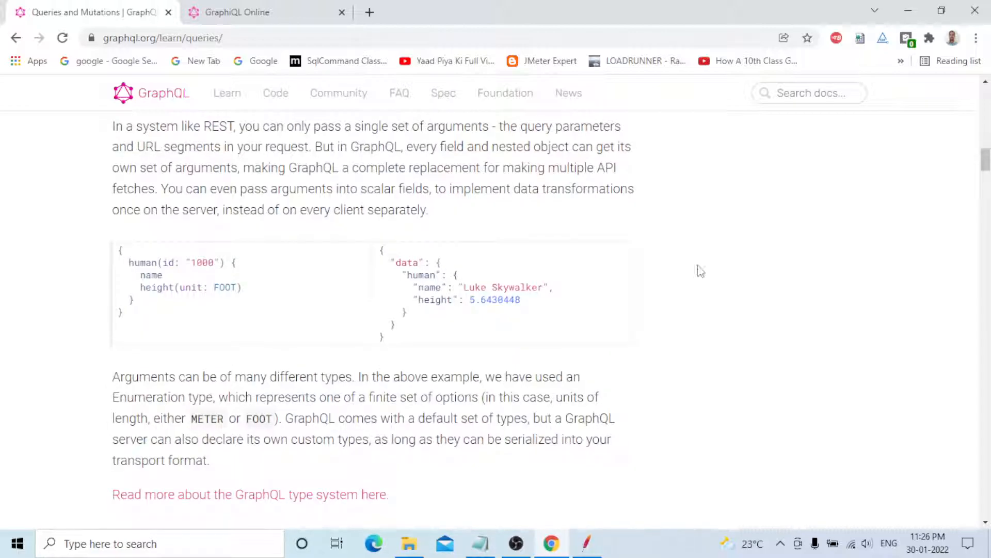
{"action": "scroll", "coordinate": [695, 293], "scroll_direction": "down", "scroll_amount": 2}
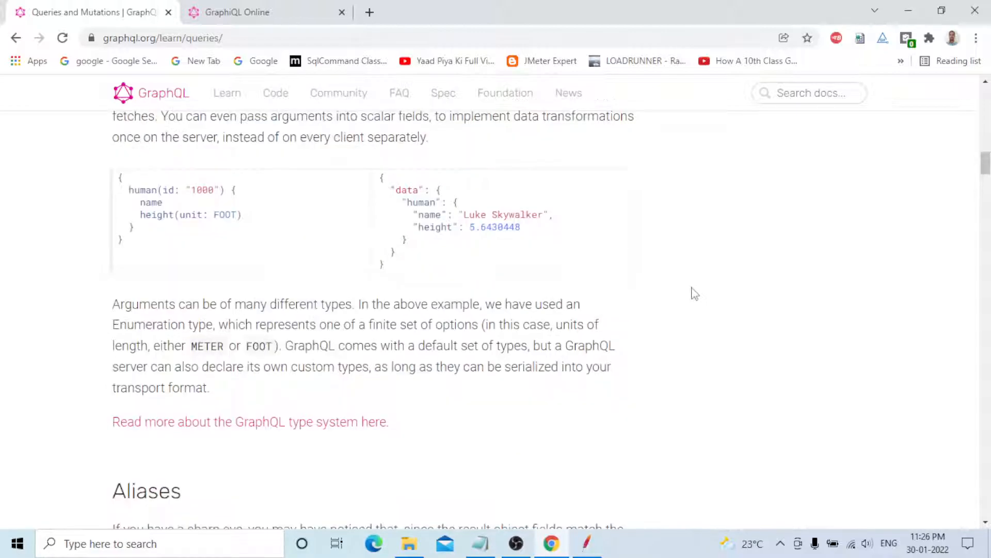
{"action": "scroll", "coordinate": [695, 293], "scroll_direction": "down", "scroll_amount": 5}
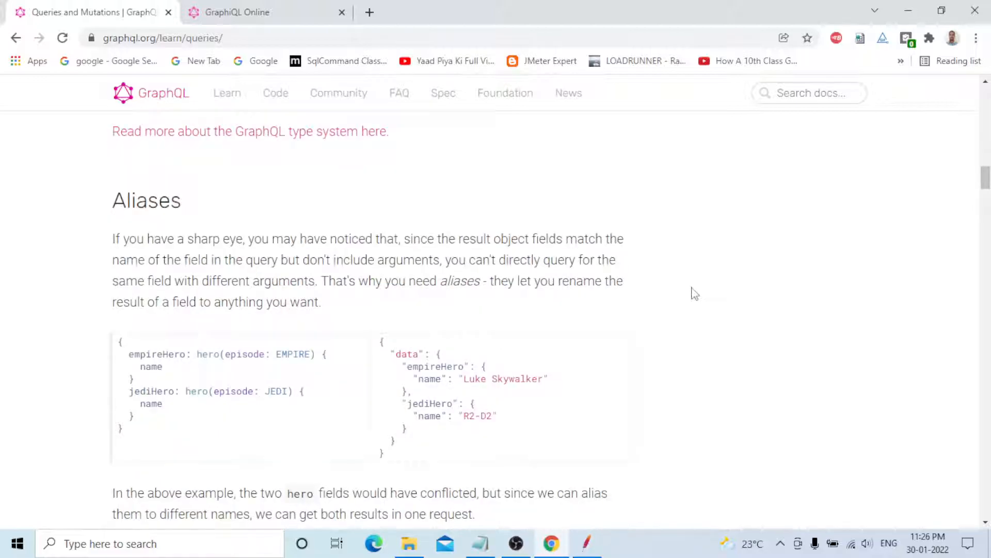
{"action": "scroll", "coordinate": [695, 294], "scroll_direction": "down", "scroll_amount": 4}
{"action": "scroll", "coordinate": [365, 271], "scroll_direction": "up", "scroll_amount": 1}
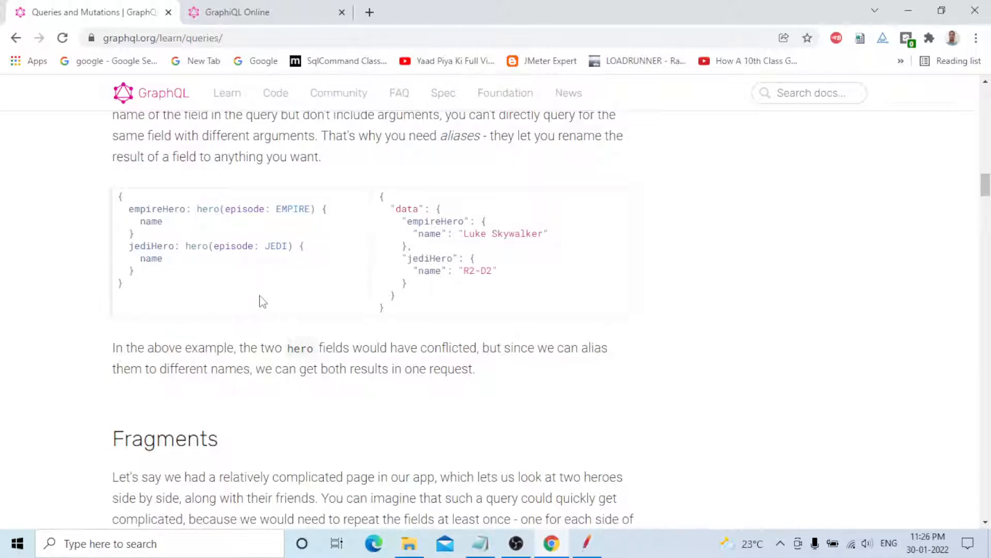
{"action": "scroll", "coordinate": [644, 257], "scroll_direction": "down", "scroll_amount": 7}
{"action": "scroll", "coordinate": [201, 235], "scroll_direction": "down", "scroll_amount": 1}
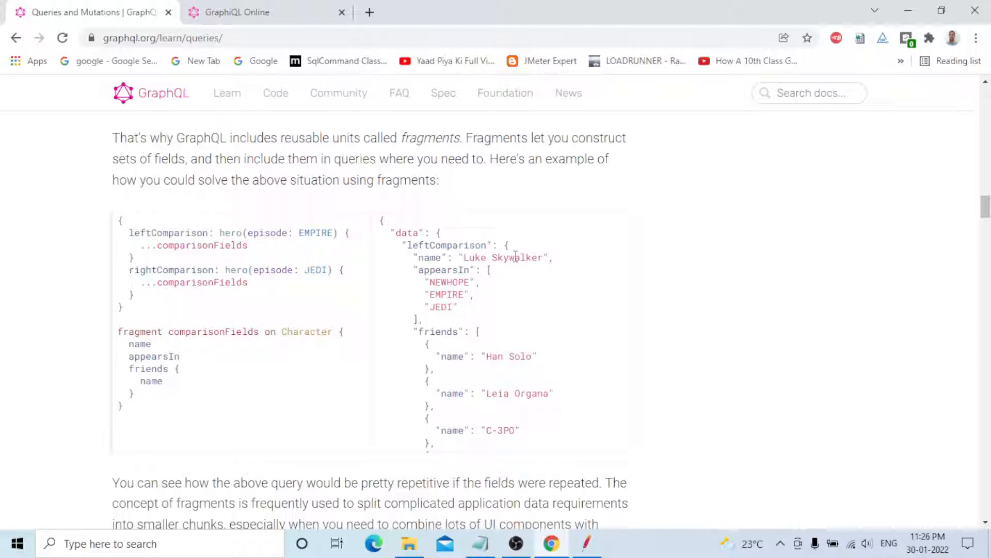
{"action": "scroll", "coordinate": [689, 245], "scroll_direction": "down", "scroll_amount": 8}
{"action": "scroll", "coordinate": [690, 246], "scroll_direction": "down", "scroll_amount": 10}
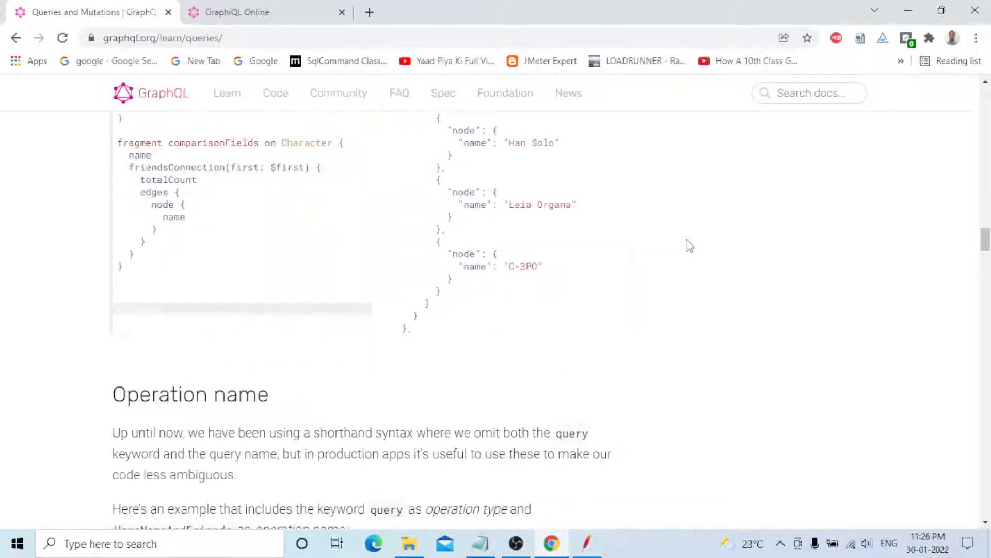
{"action": "scroll", "coordinate": [690, 245], "scroll_direction": "down", "scroll_amount": 1}
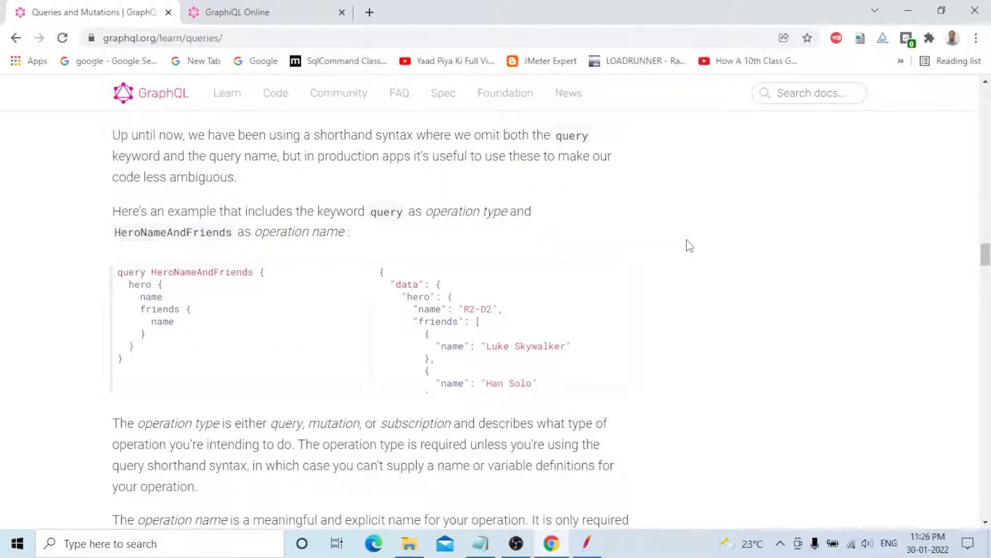
{"action": "scroll", "coordinate": [689, 246], "scroll_direction": "down", "scroll_amount": 14}
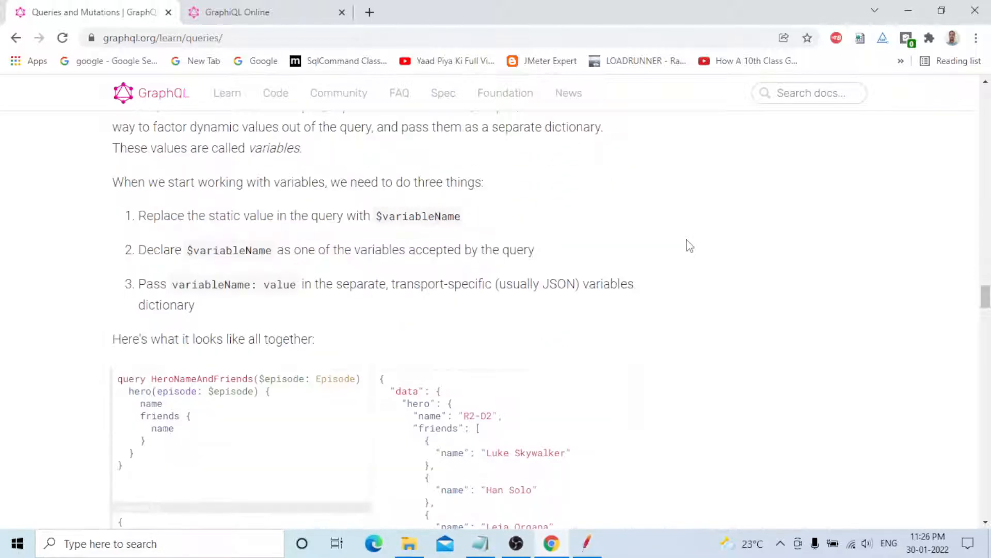
{"action": "scroll", "coordinate": [696, 261], "scroll_direction": "down", "scroll_amount": 3}
{"action": "scroll", "coordinate": [698, 262], "scroll_direction": "down", "scroll_amount": 2}
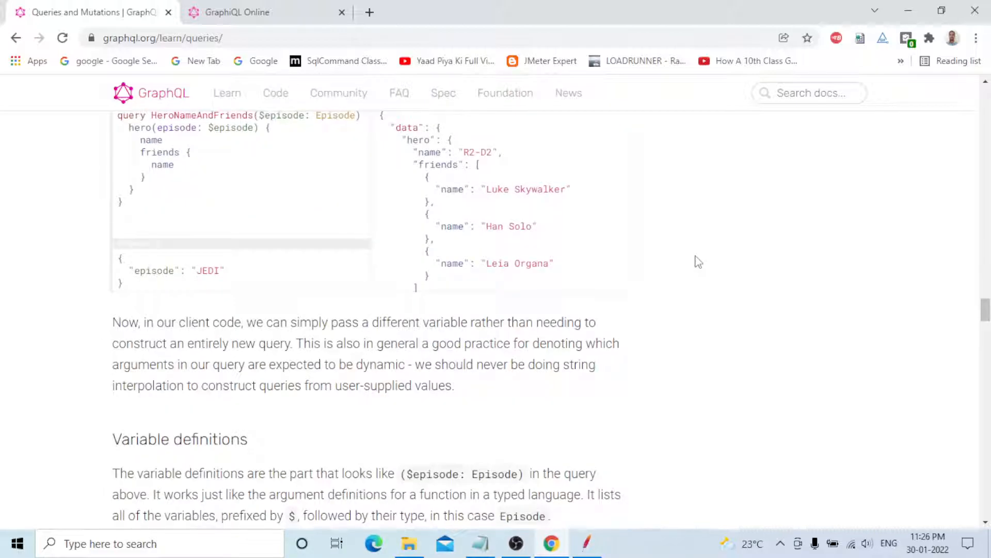
{"action": "scroll", "coordinate": [698, 262], "scroll_direction": "down", "scroll_amount": 10}
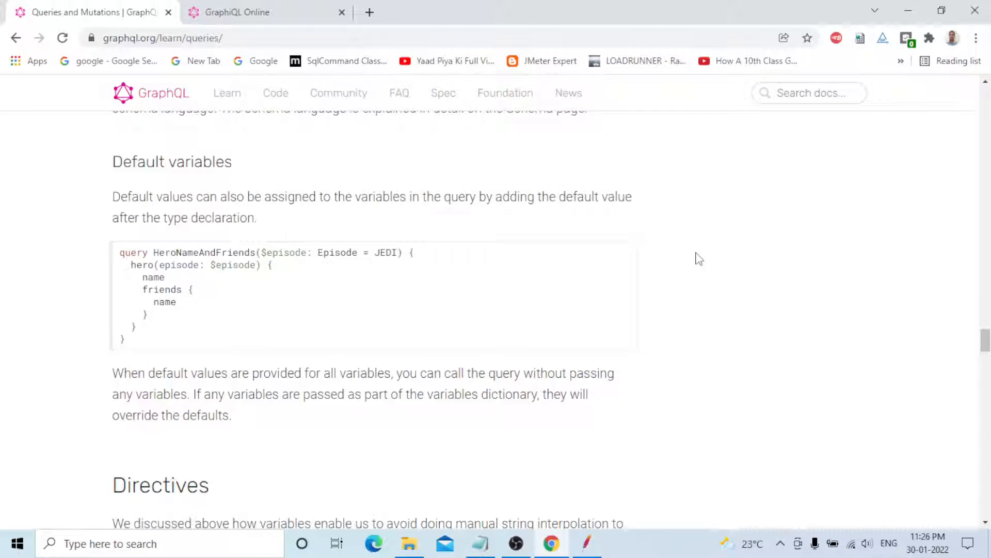
{"action": "scroll", "coordinate": [699, 259], "scroll_direction": "down", "scroll_amount": 5}
{"action": "scroll", "coordinate": [700, 258], "scroll_direction": "down", "scroll_amount": 4}
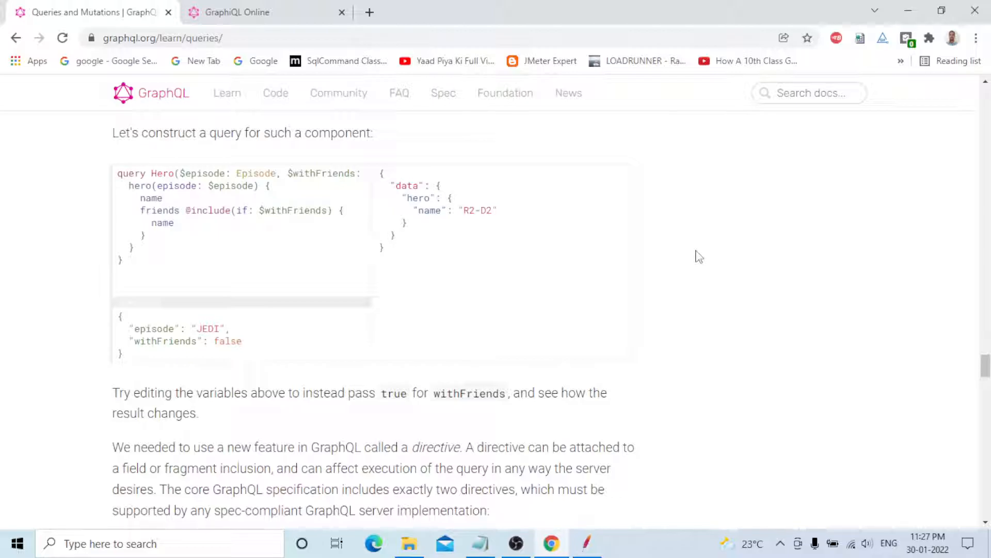
{"action": "scroll", "coordinate": [699, 257], "scroll_direction": "down", "scroll_amount": 1}
{"action": "scroll", "coordinate": [699, 257], "scroll_direction": "down", "scroll_amount": 5}
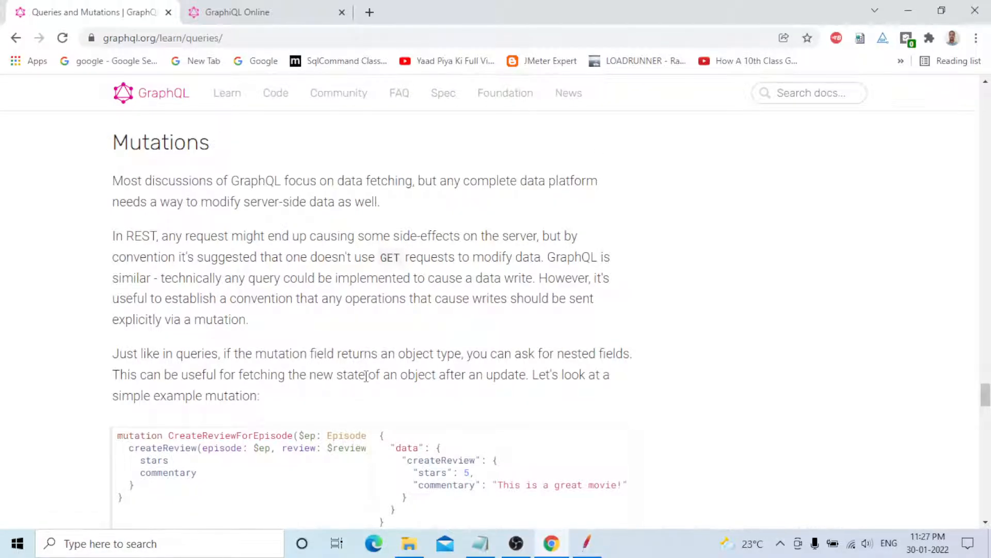
{"action": "scroll", "coordinate": [376, 360], "scroll_direction": "down", "scroll_amount": 1}
{"action": "scroll", "coordinate": [376, 360], "scroll_direction": "down", "scroll_amount": 2}
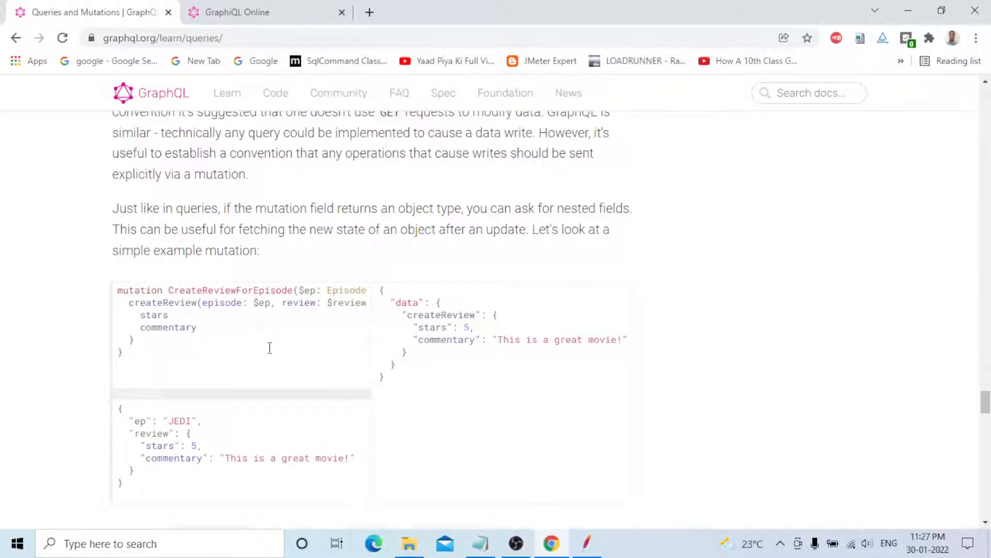
{"action": "scroll", "coordinate": [106, 287], "scroll_direction": "up", "scroll_amount": 3}
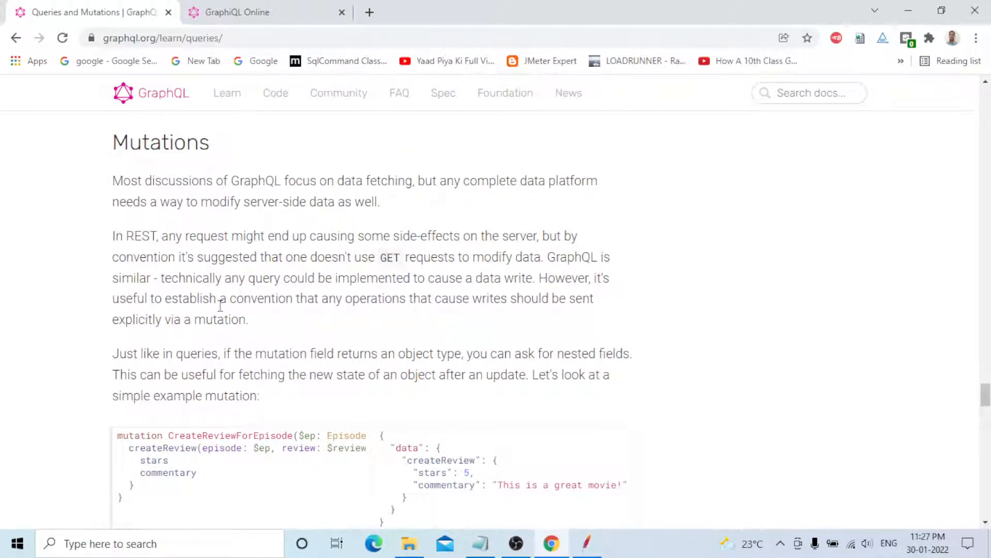
{"action": "scroll", "coordinate": [714, 278], "scroll_direction": "down", "scroll_amount": 4}
{"action": "scroll", "coordinate": [714, 277], "scroll_direction": "down", "scroll_amount": 10}
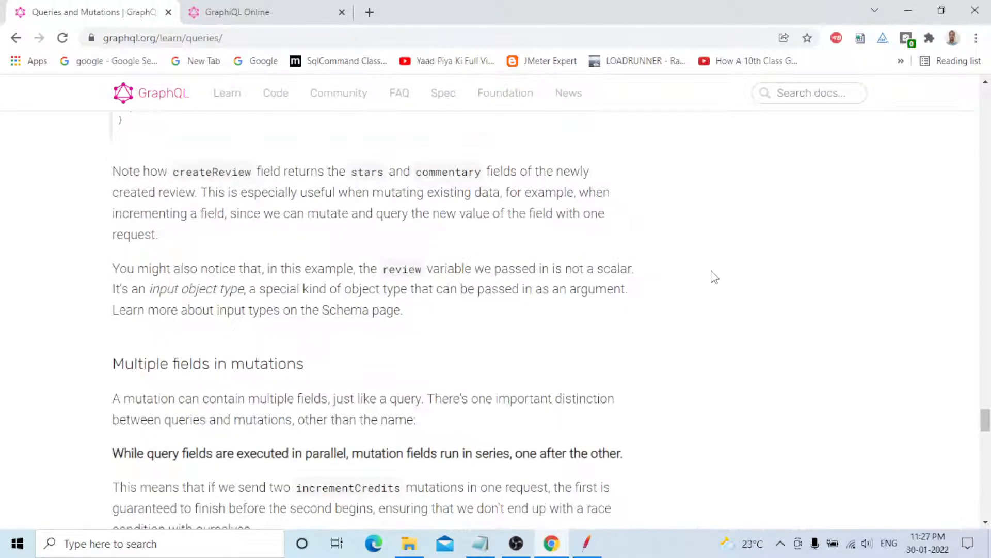
{"action": "scroll", "coordinate": [714, 277], "scroll_direction": "down", "scroll_amount": 10}
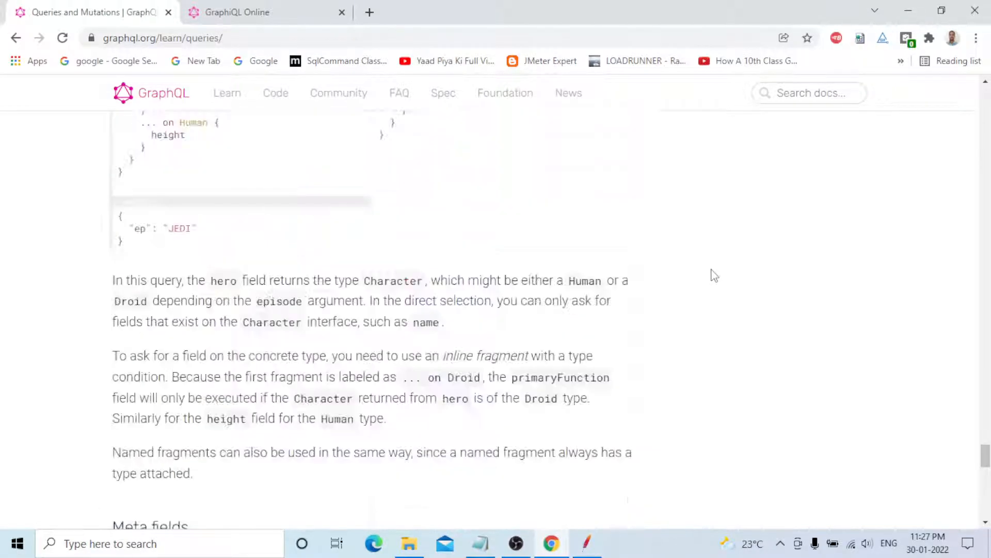
{"action": "scroll", "coordinate": [714, 275], "scroll_direction": "down", "scroll_amount": 5}
{"action": "scroll", "coordinate": [714, 275], "scroll_direction": "down", "scroll_amount": 1}
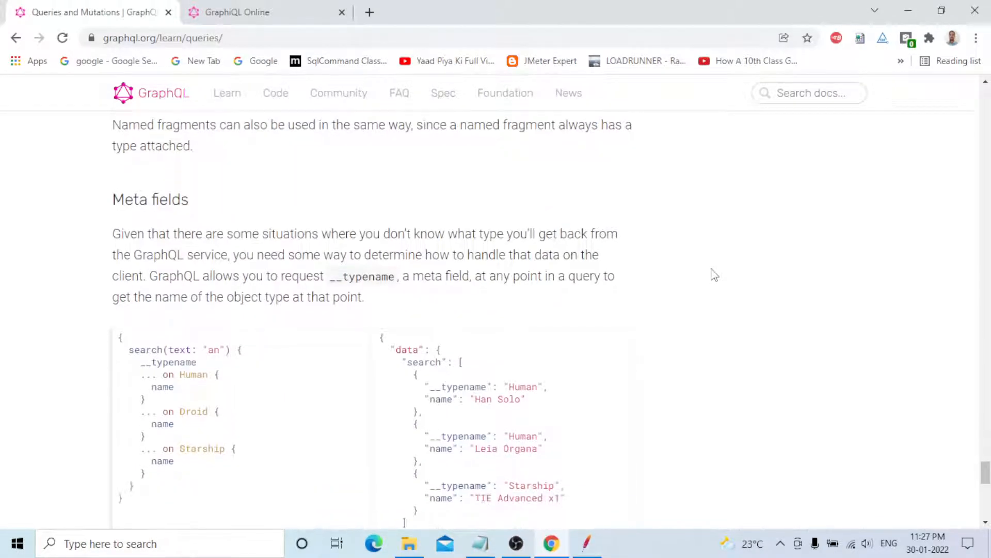
{"action": "scroll", "coordinate": [715, 275], "scroll_direction": "down", "scroll_amount": 3}
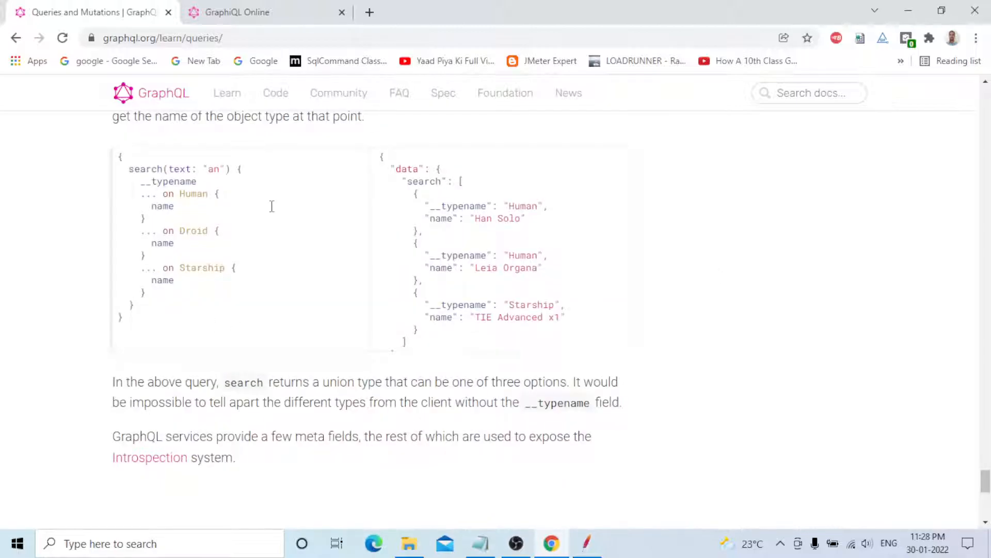
{"action": "scroll", "coordinate": [696, 227], "scroll_direction": "down", "scroll_amount": 5}
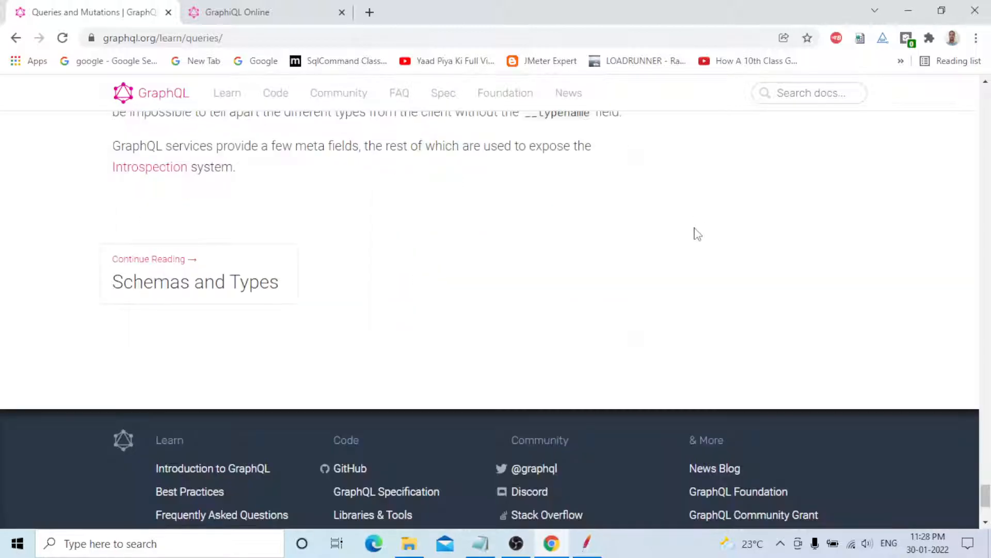
In JMeter, place the cursor on the empty line after the languages query in Body Data.
{"action": "key", "text": "alt+Tab"}
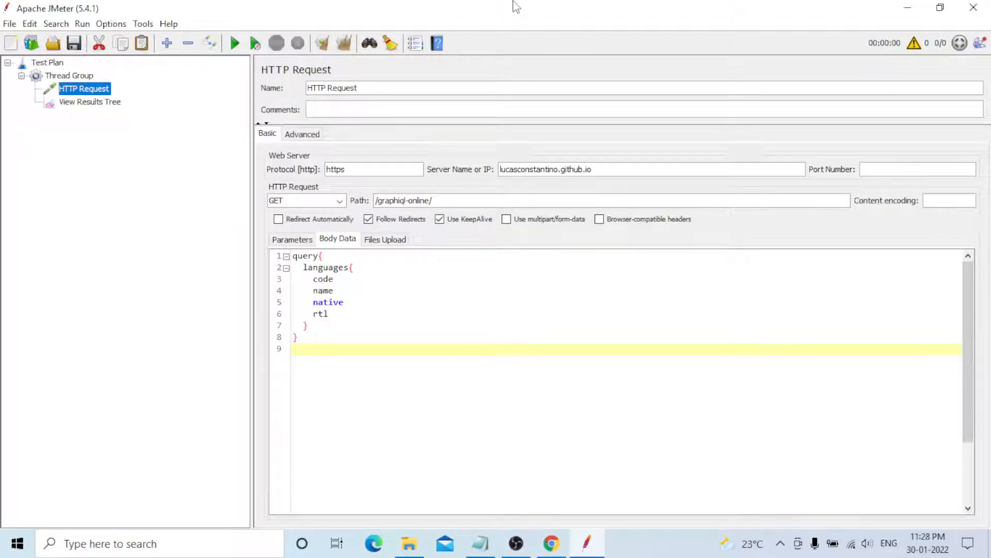
{"action": "left_click", "coordinate": [334, 355]}
Run the test plan without saving and view the HTTP Request's request and response data in View Results Tree.
{"action": "left_click", "coordinate": [235, 43]}
{"action": "left_click", "coordinate": [529, 305]}
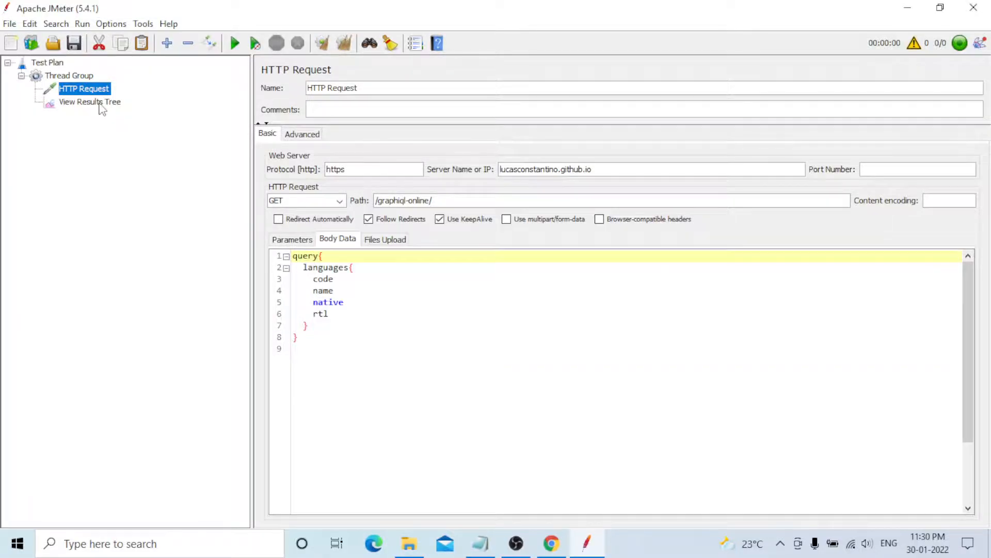
{"action": "left_click", "coordinate": [101, 103]}
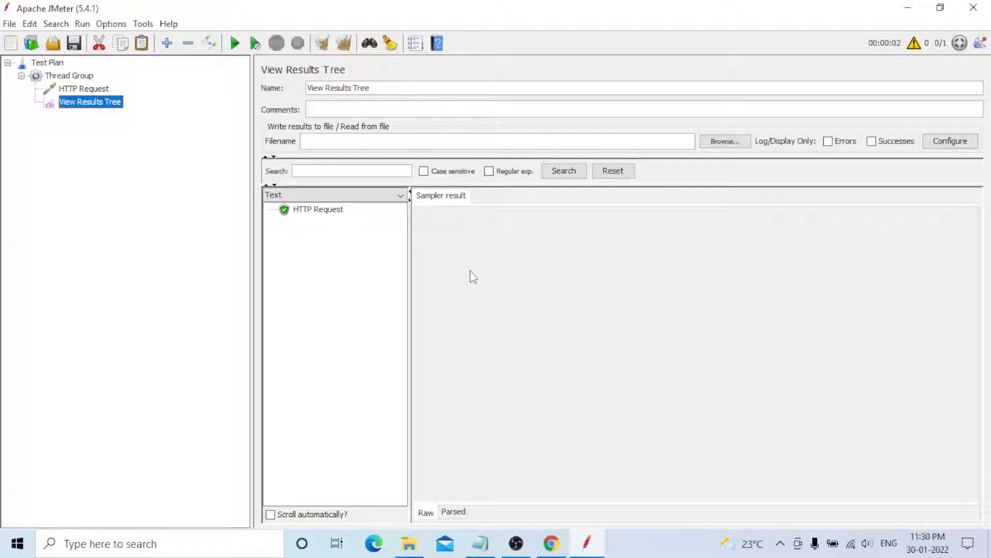
{"action": "left_click", "coordinate": [309, 210]}
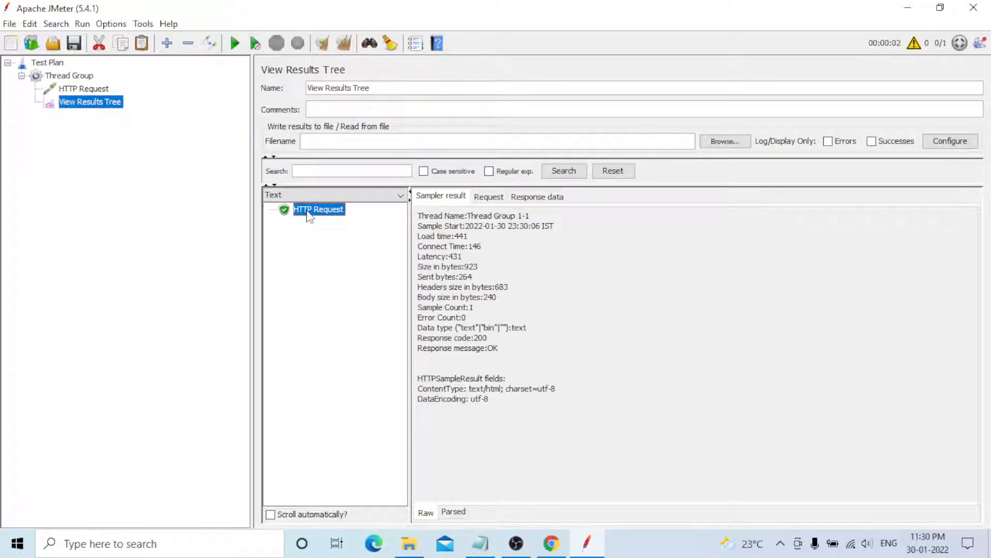
{"action": "left_click", "coordinate": [489, 197]}
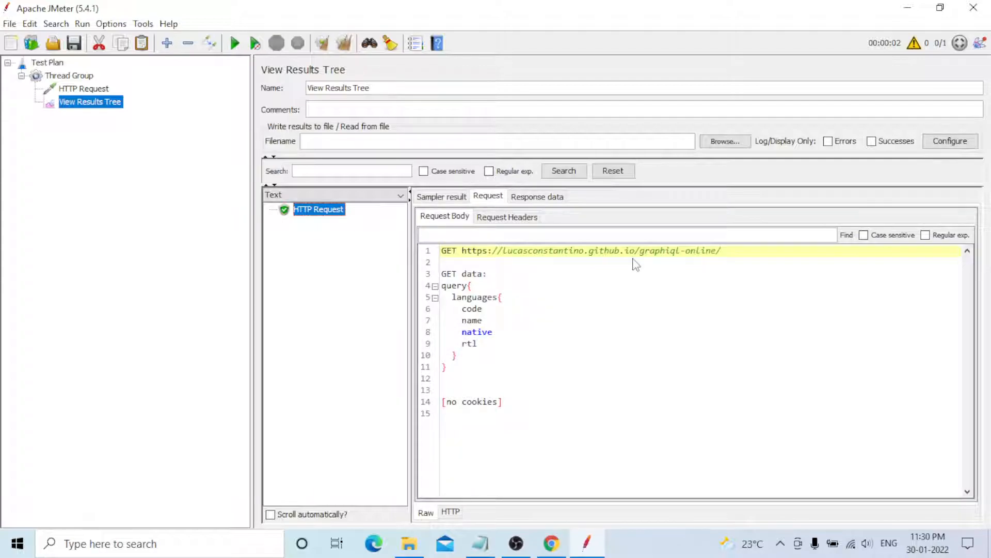
{"action": "left_click", "coordinate": [531, 197]}
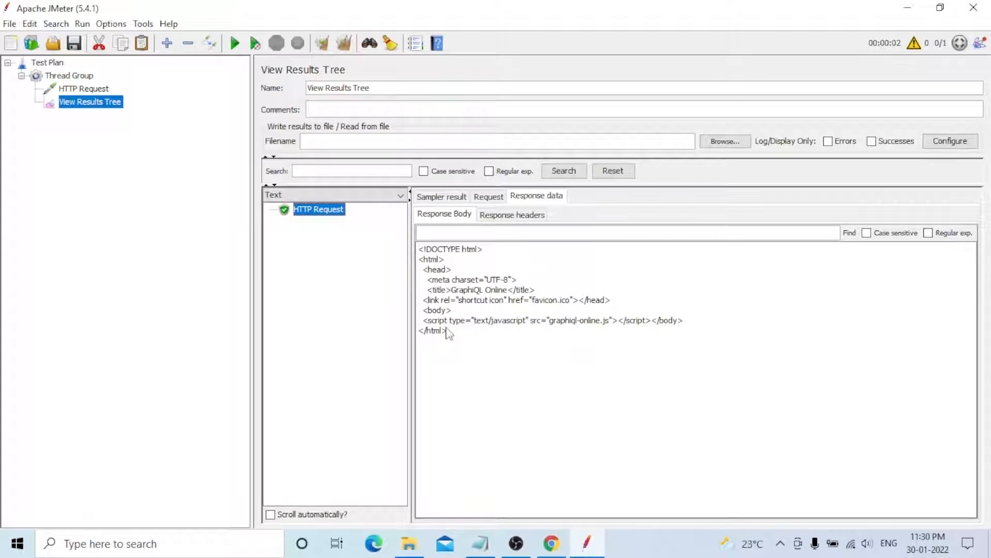
{"action": "key", "text": "alt+Tab"}
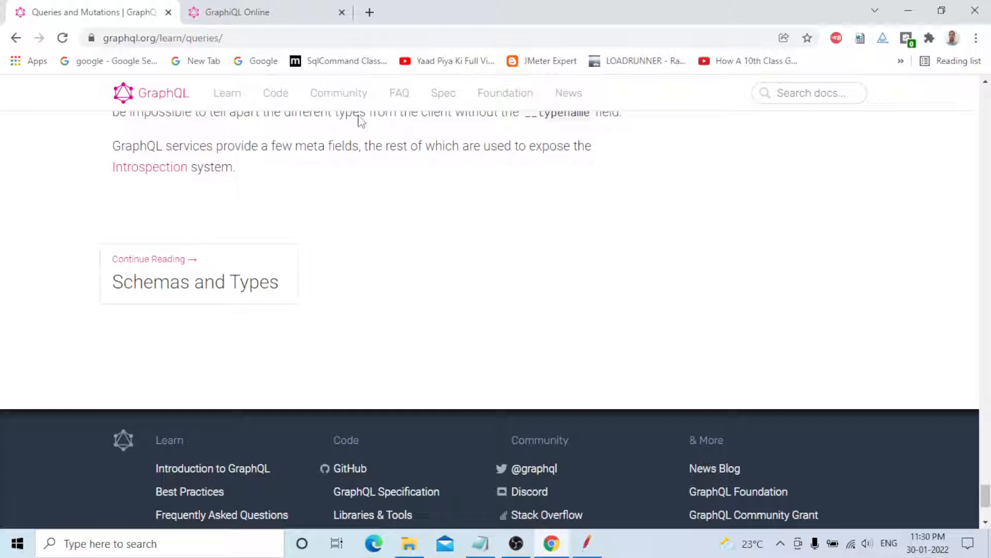
{"action": "key", "text": "ctrl+Tab"}
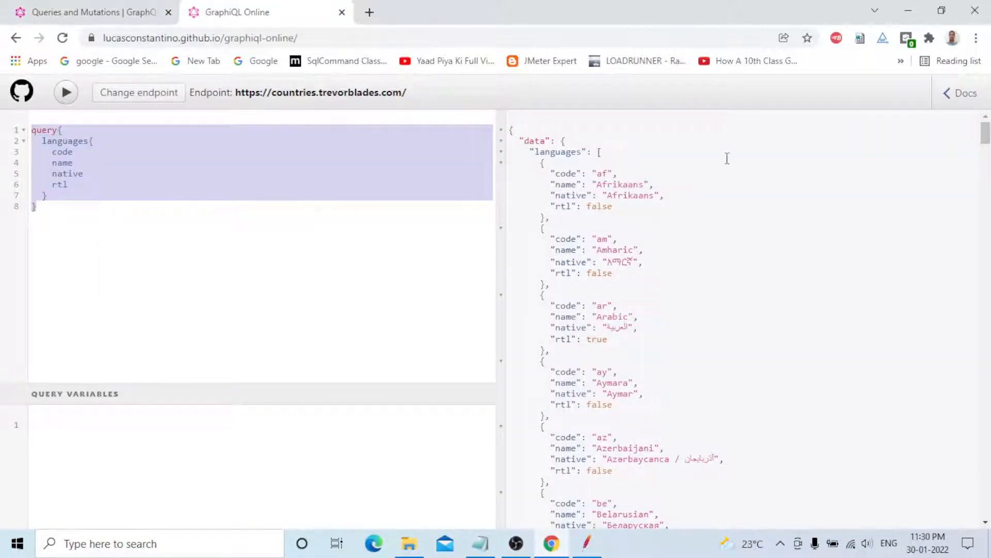
{"action": "scroll", "coordinate": [645, 388], "scroll_direction": "down", "scroll_amount": 15}
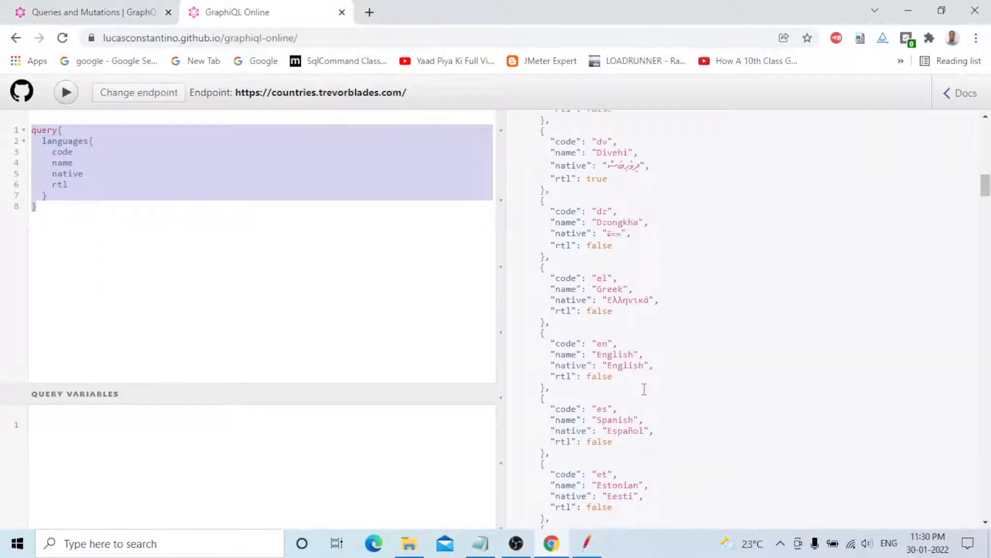
{"action": "key", "text": "alt+Tab"}
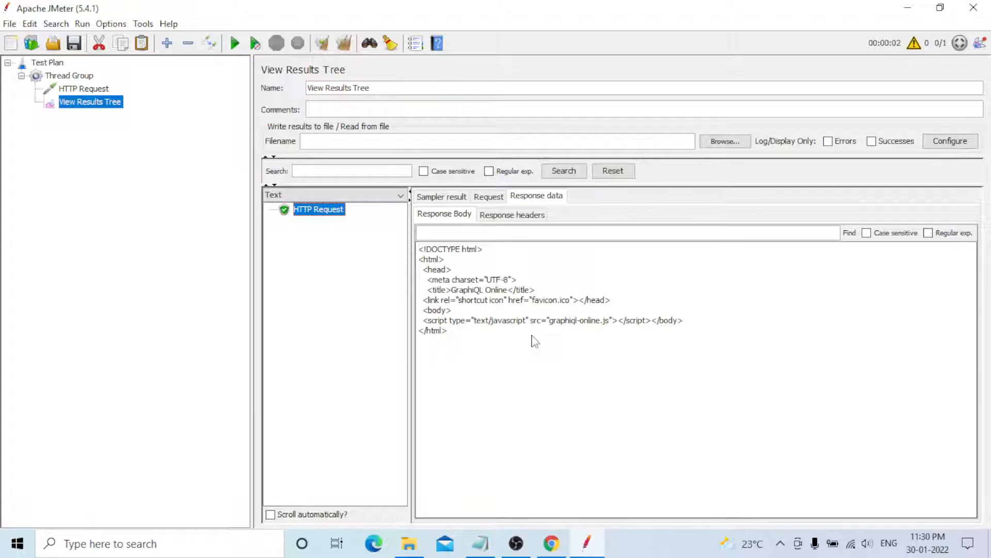
{"action": "left_click", "coordinate": [519, 216]}
{"action": "left_click", "coordinate": [496, 199]}
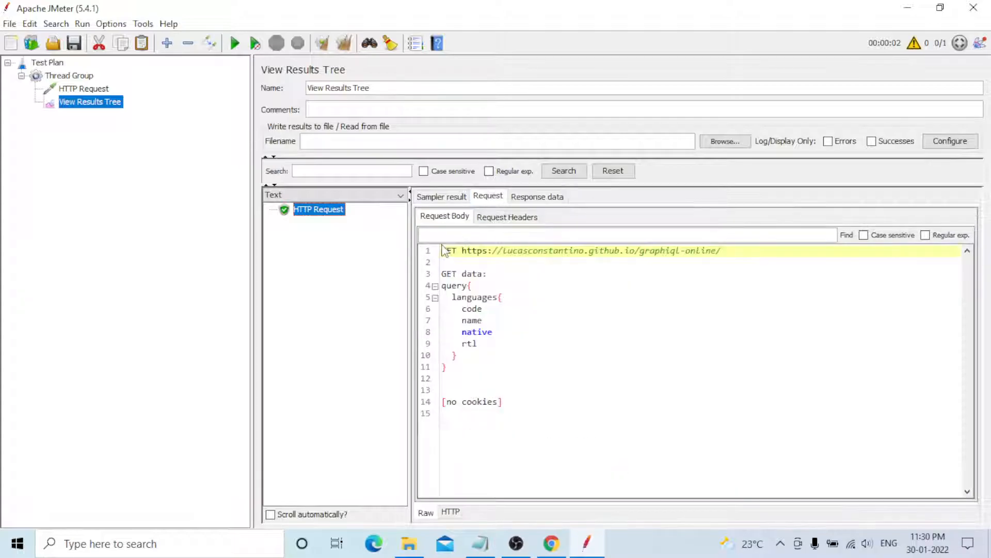
{"action": "left_click", "coordinate": [443, 199]}
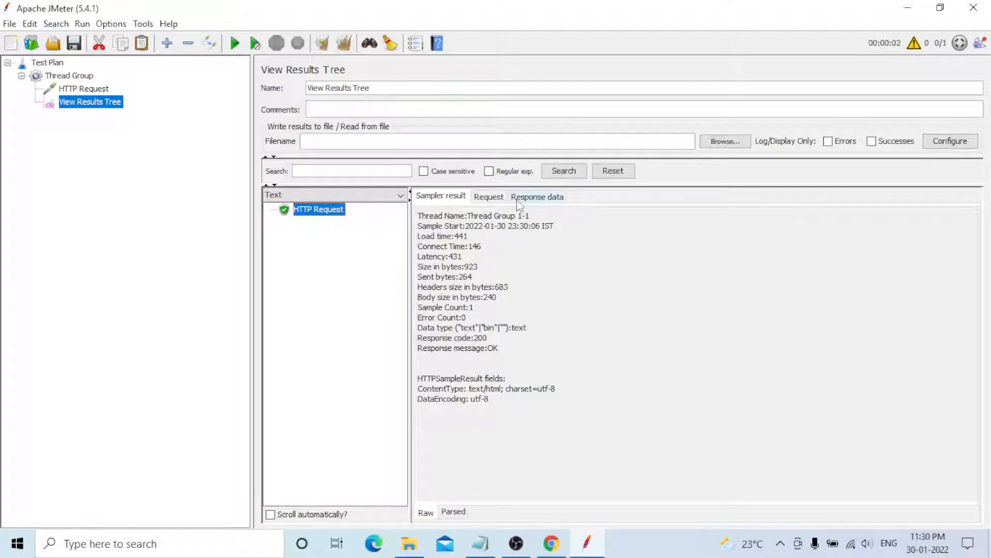
{"action": "left_click", "coordinate": [536, 196]}
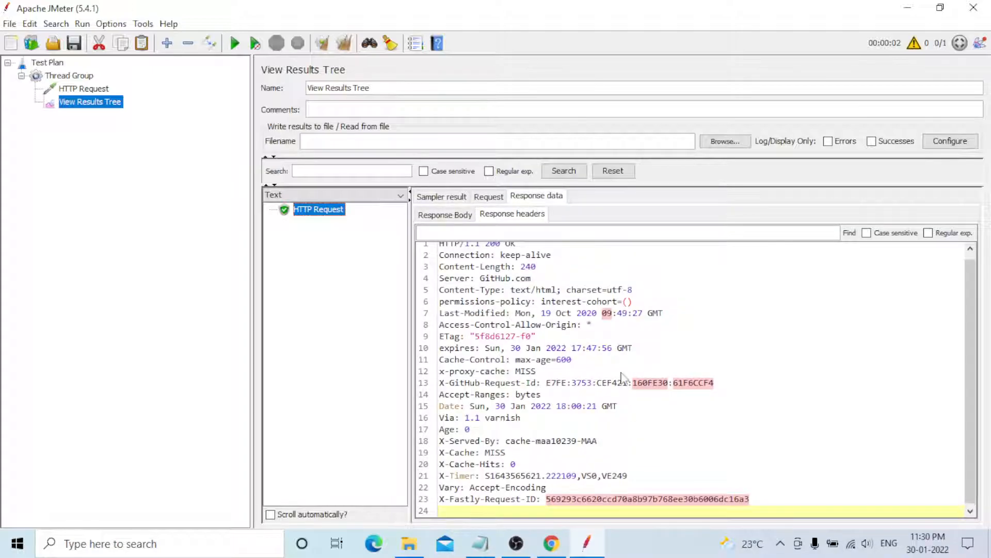
{"action": "scroll", "coordinate": [634, 372], "scroll_direction": "up", "scroll_amount": 1}
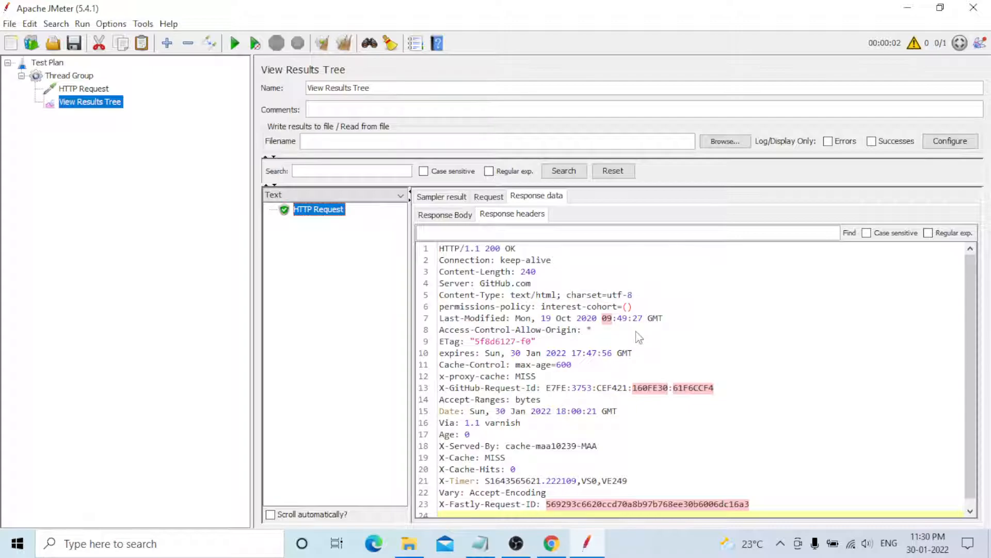
{"action": "left_click", "coordinate": [447, 215]}
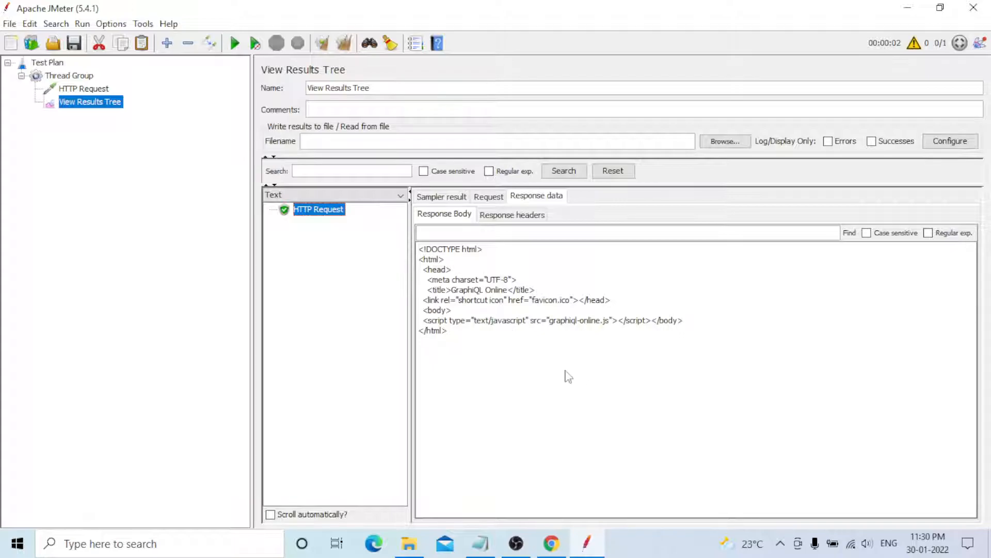
{"action": "left_click", "coordinate": [555, 547]}
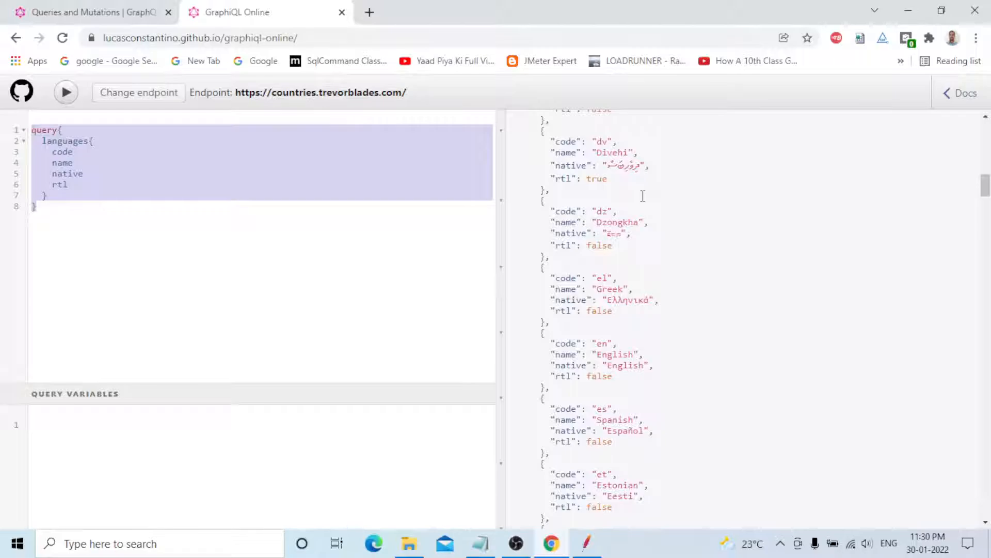
Check the sample's Sampler result statistics and the HTTP Request's query body, then return to View Results Tree.
{"action": "left_click", "coordinate": [587, 544]}
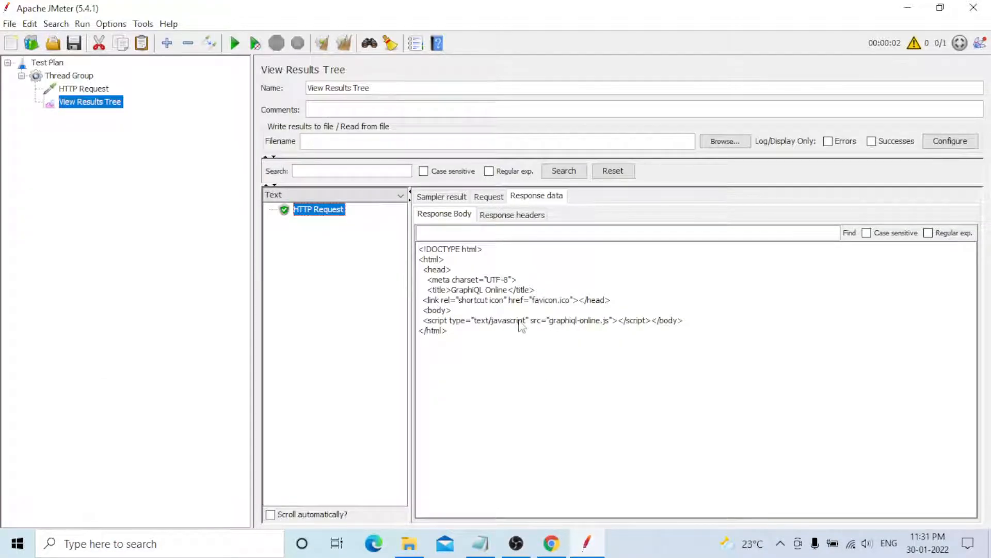
{"action": "left_click", "coordinate": [438, 195]}
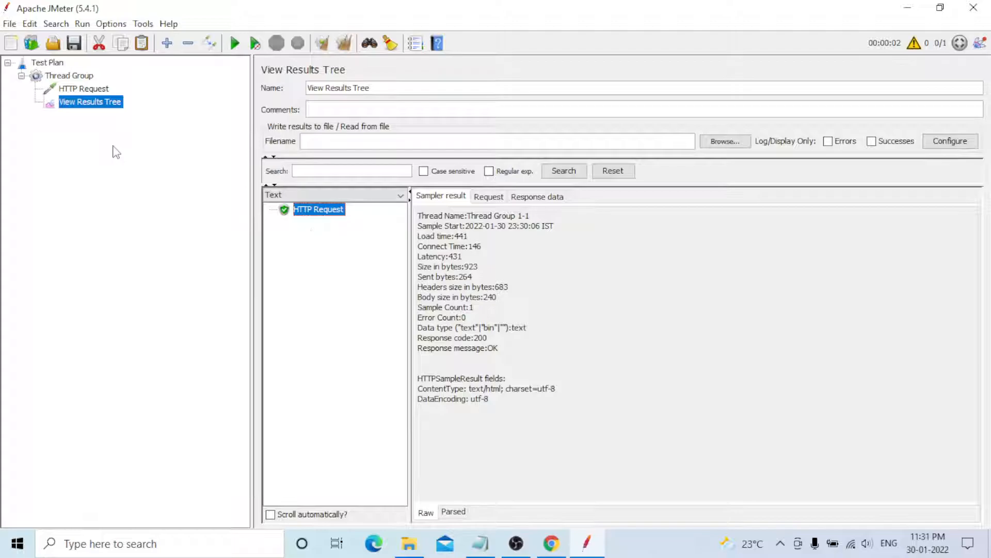
{"action": "left_click", "coordinate": [93, 90]}
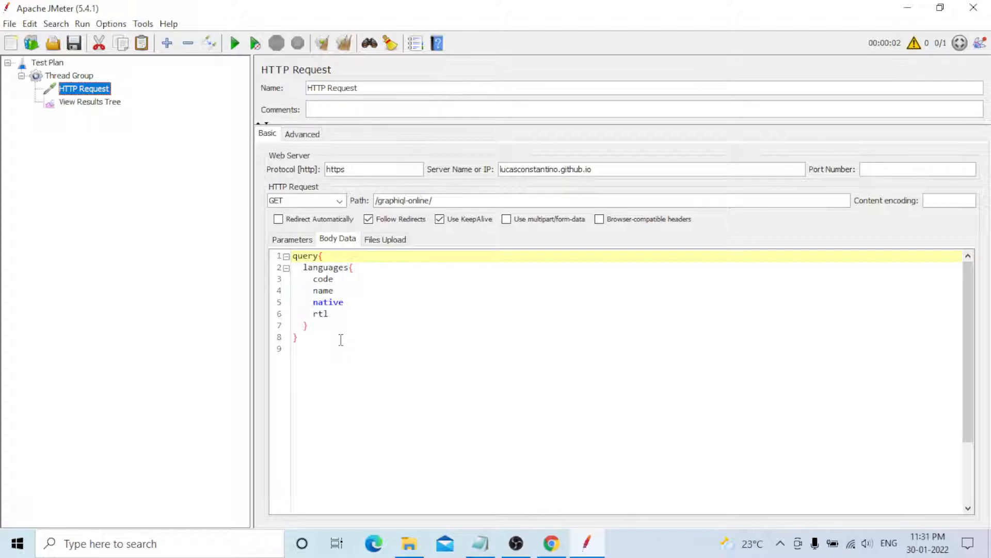
{"action": "left_click", "coordinate": [84, 103]}
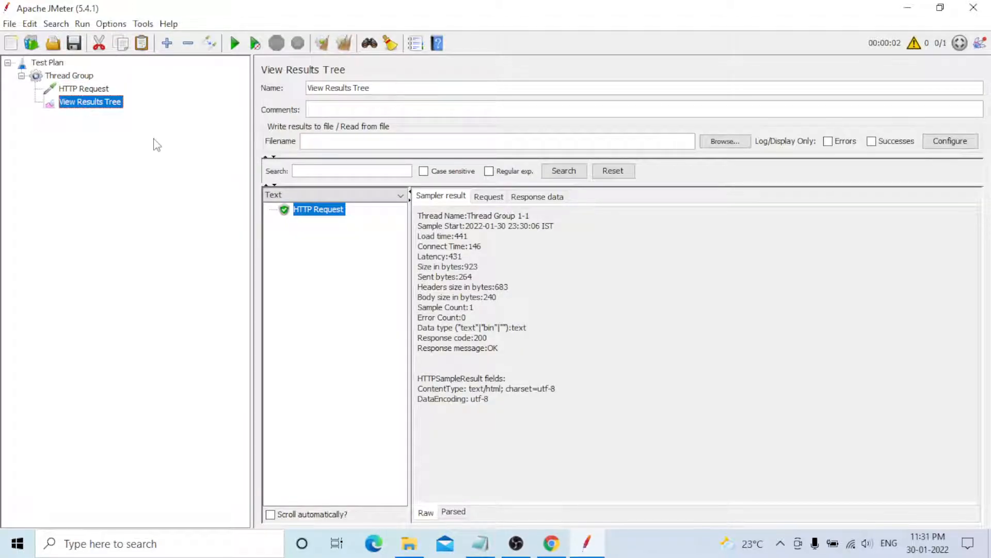
{"action": "mouse_move", "coordinate": [552, 551]}
In GraphiQL Online, add blank lines after the languages query and scroll the results pane to the top.
{"action": "key", "text": "alt+Tab"}
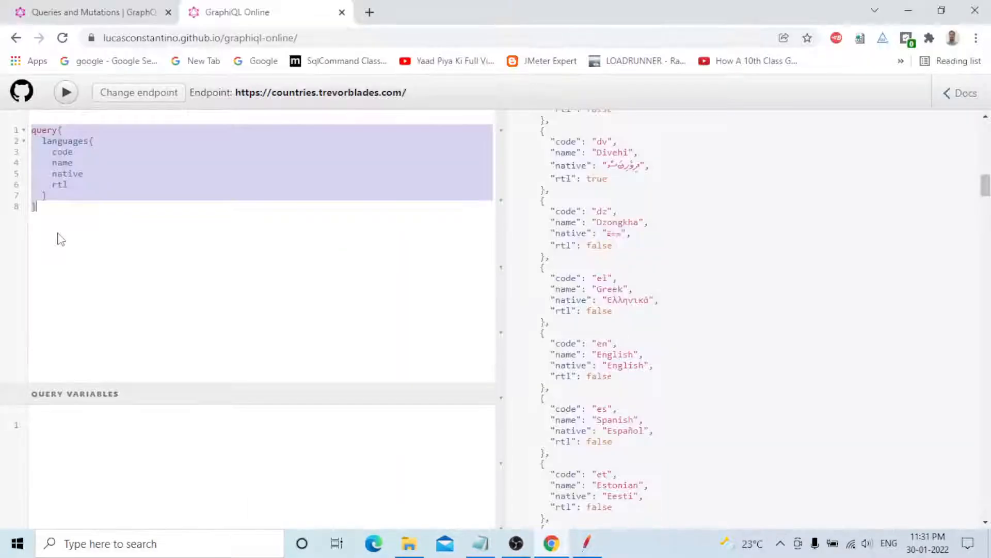
{"action": "left_click", "coordinate": [53, 220]}
{"action": "key", "text": "Return"}
{"action": "key", "text": "Return"}
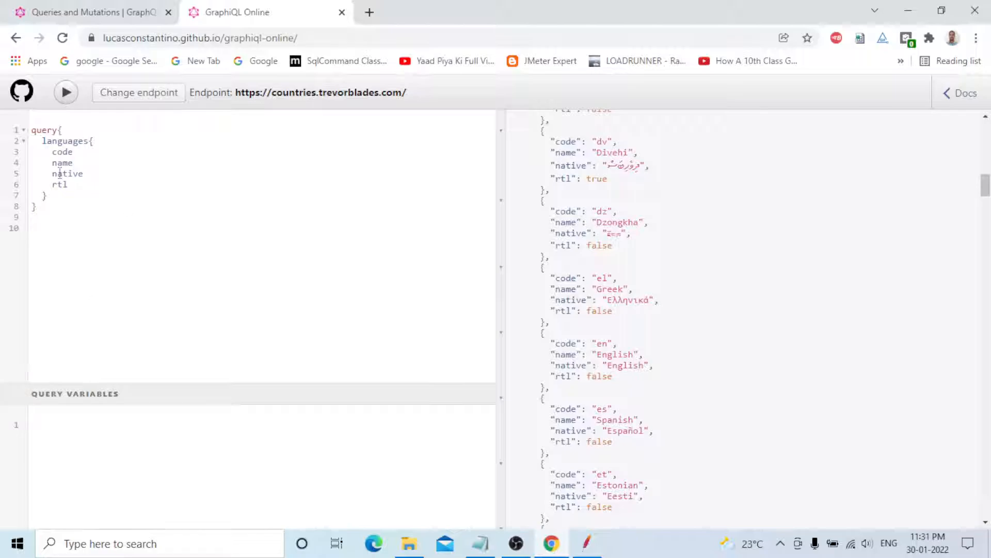
{"action": "mouse_move", "coordinate": [56, 170]}
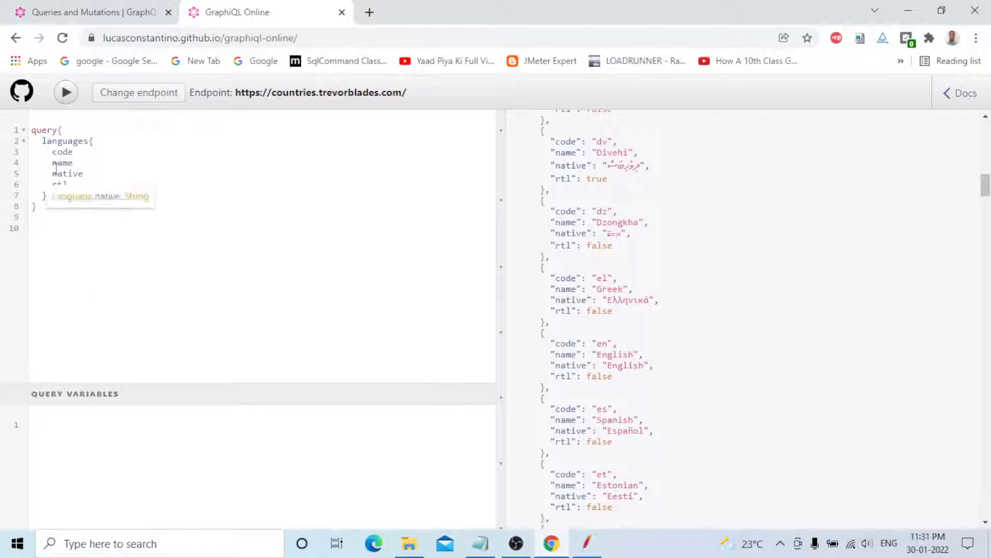
{"action": "left_click", "coordinate": [84, 223]}
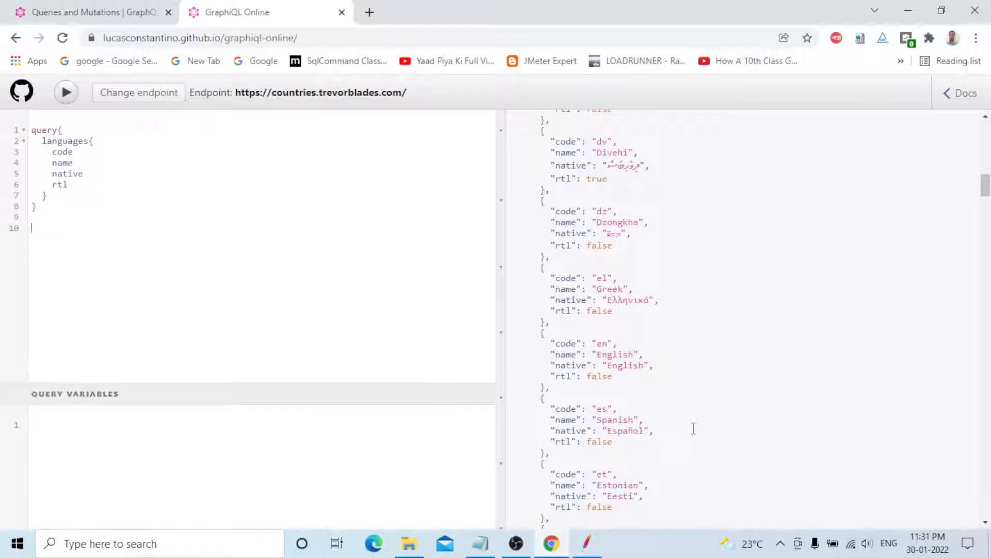
{"action": "scroll", "coordinate": [695, 433], "scroll_direction": "up", "scroll_amount": 15}
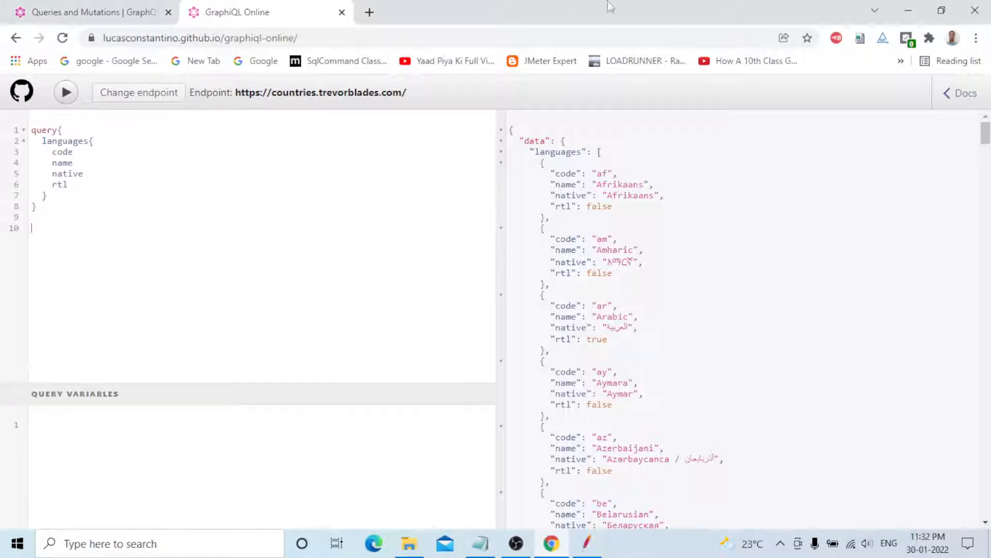
{"action": "left_click", "coordinate": [587, 543]}
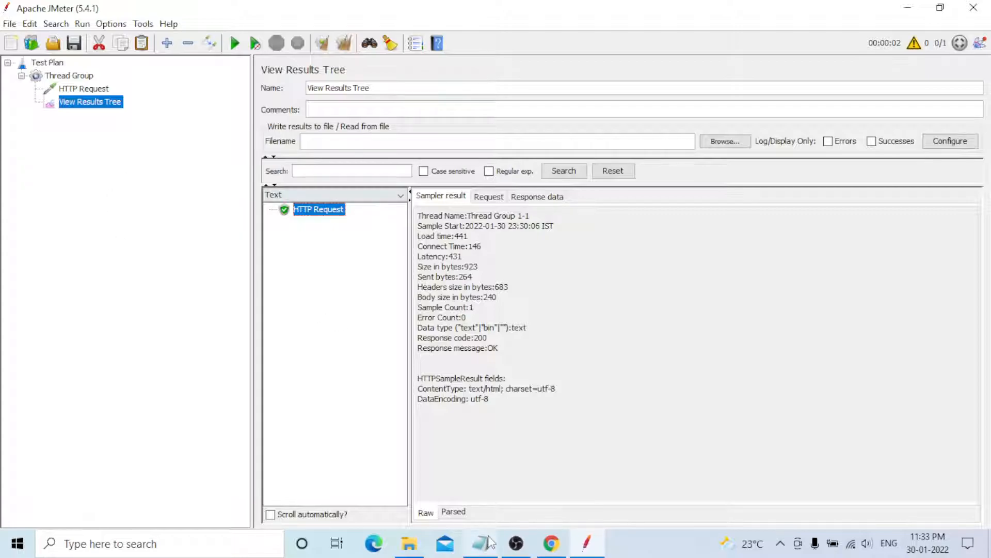
Glance at the Notepad note 'HOW TO RUN GRAPHQL REST API REQUEST IN APACHE JMETER TOOL', then return to Chrome.
{"action": "left_click", "coordinate": [481, 550]}
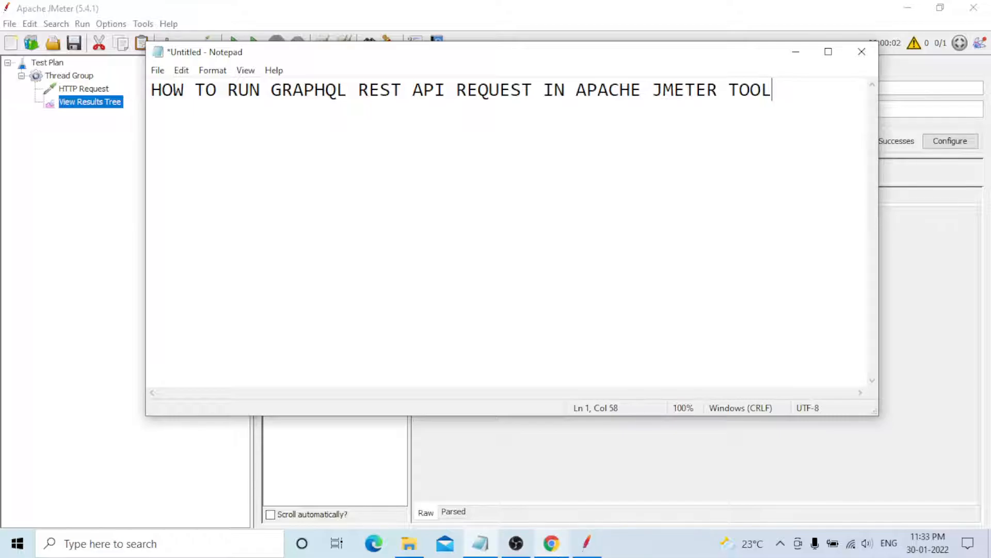
{"action": "left_click", "coordinate": [552, 543]}
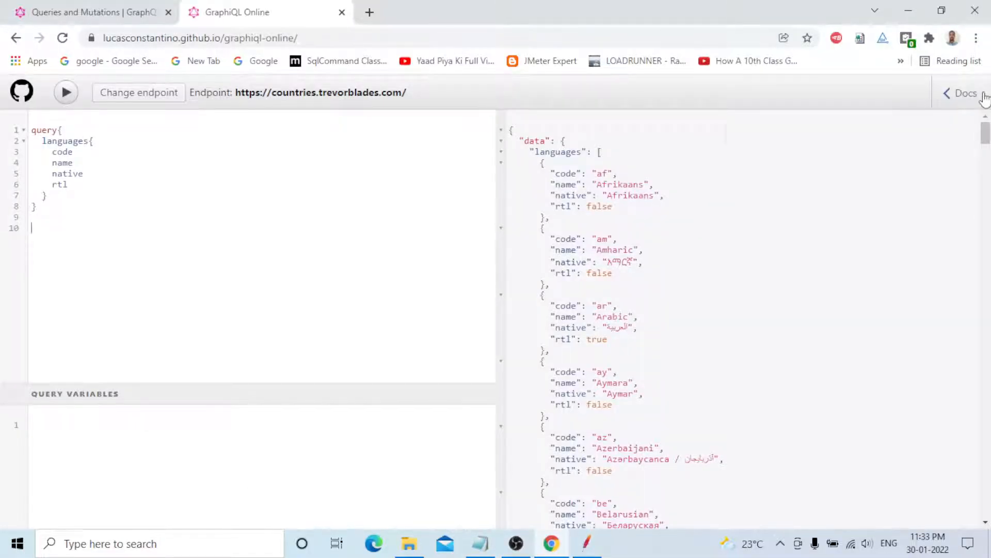
Check the root query type in GraphiQL Online's Documentation Explorer, then go to the Queries and Mutations tab.
{"action": "left_click", "coordinate": [964, 93]}
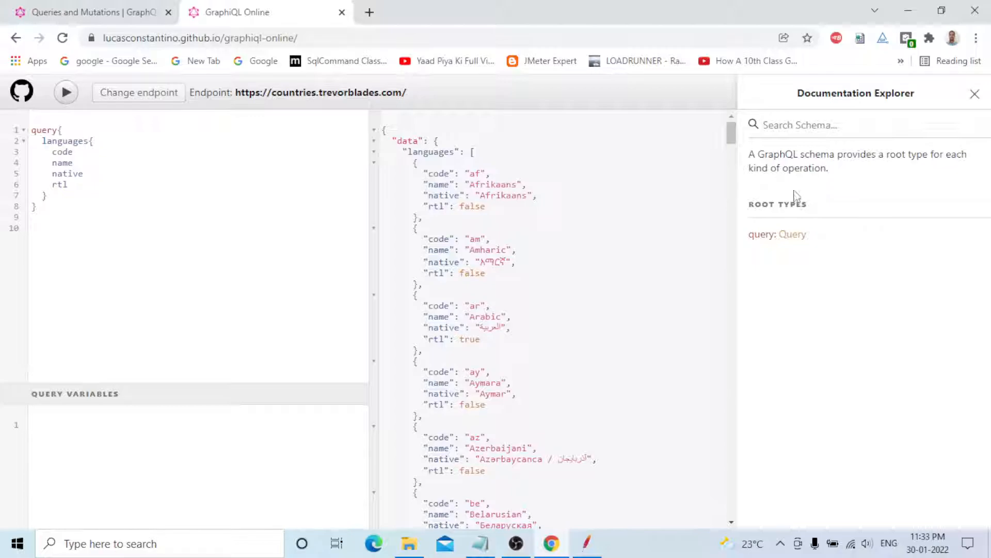
{"action": "left_click", "coordinate": [974, 96]}
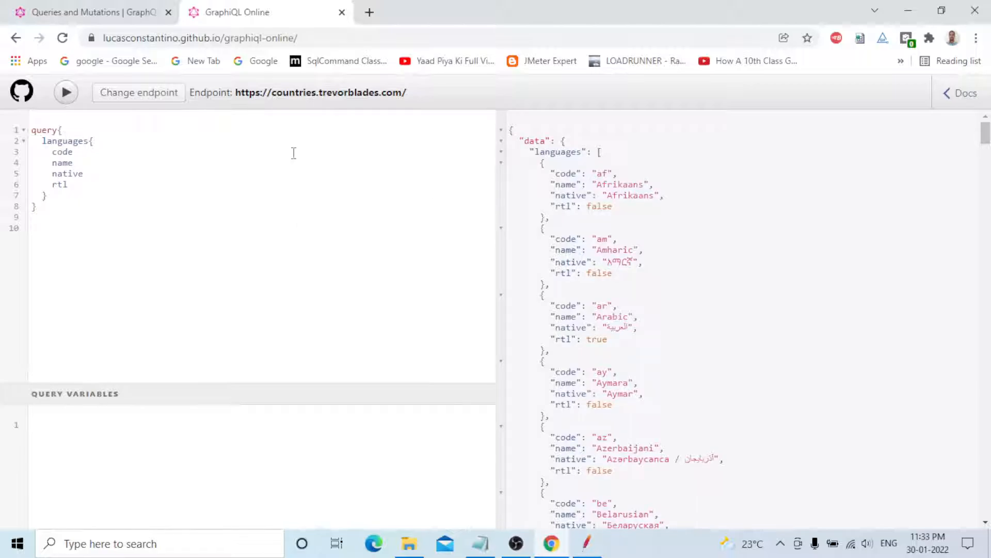
{"action": "left_click", "coordinate": [115, 15]}
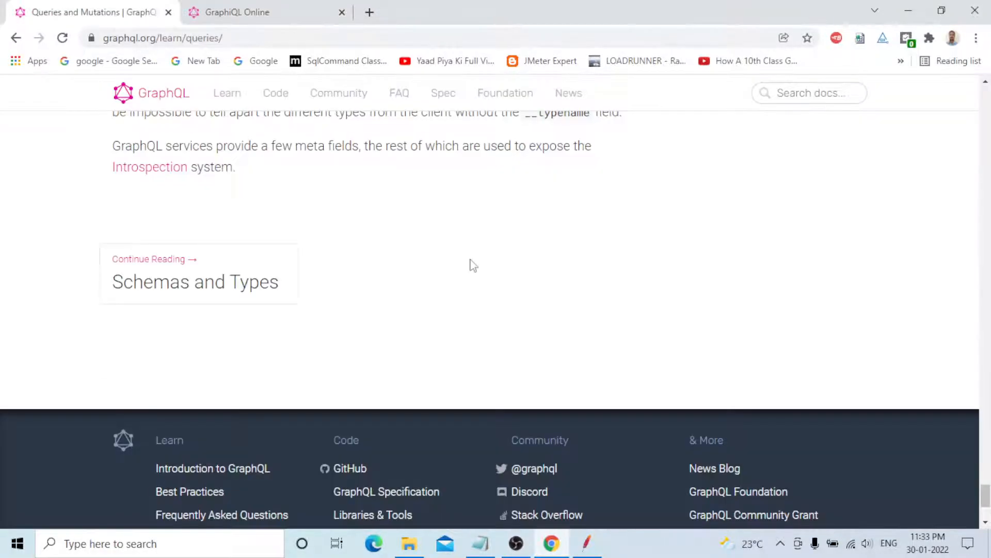
Go to the graphql.org home page and scroll to the type system section with Character, Planet and Species.
{"action": "scroll", "coordinate": [473, 265], "scroll_direction": "up", "scroll_amount": 8}
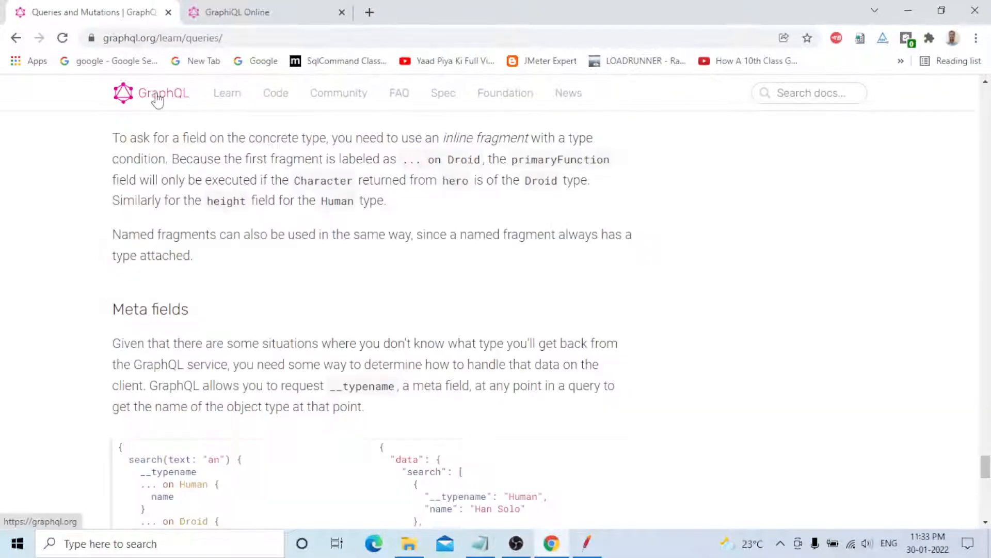
{"action": "left_click", "coordinate": [155, 93]}
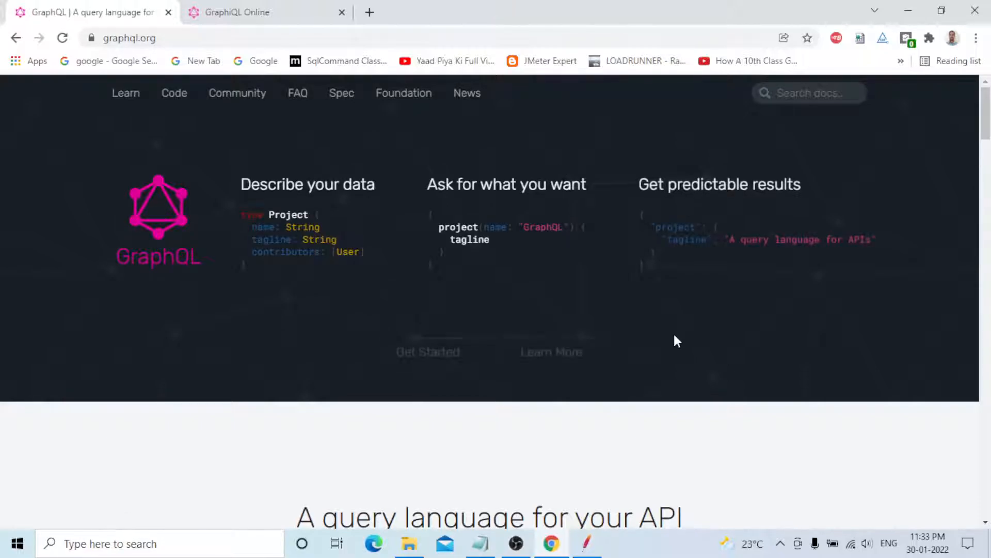
{"action": "scroll", "coordinate": [673, 332], "scroll_direction": "down", "scroll_amount": 2}
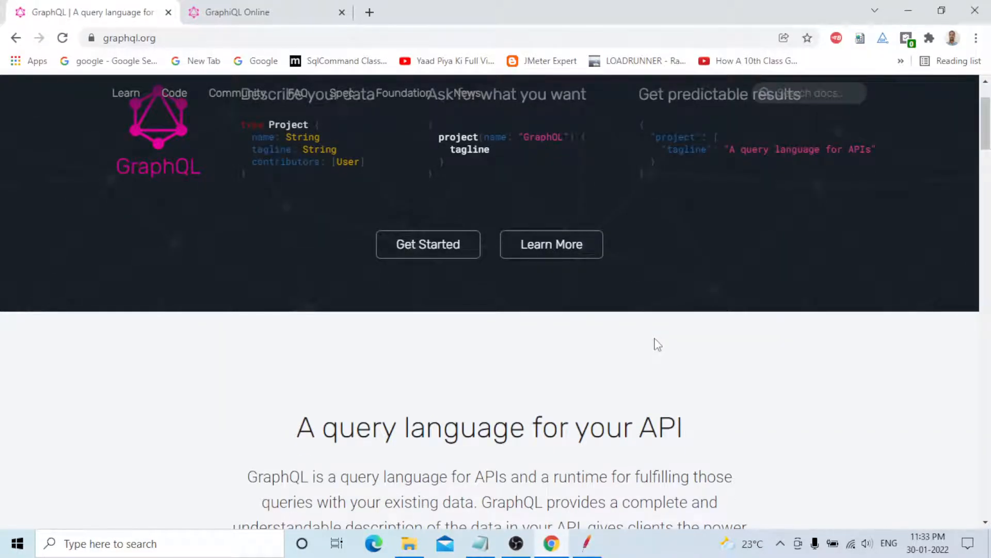
{"action": "scroll", "coordinate": [415, 339], "scroll_direction": "down", "scroll_amount": 5}
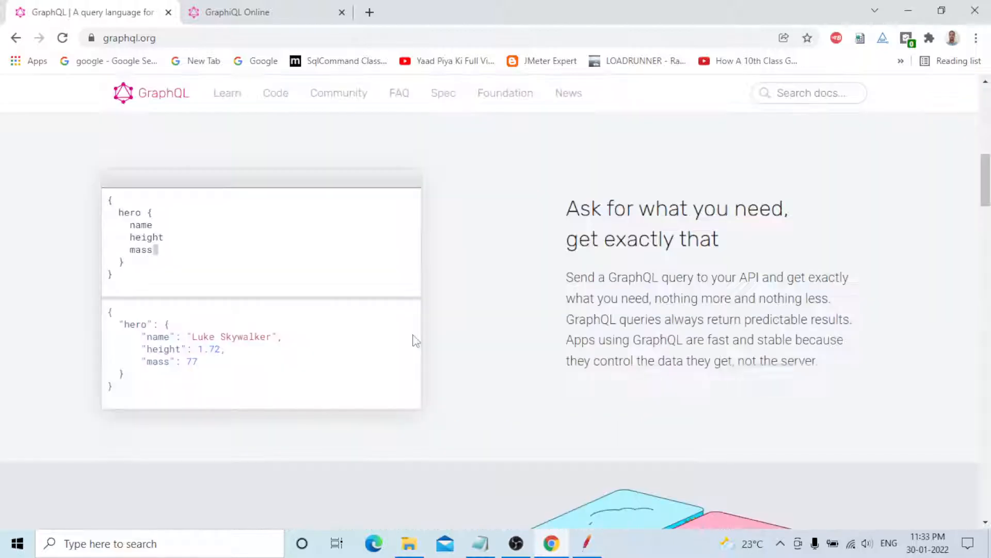
{"action": "scroll", "coordinate": [414, 338], "scroll_direction": "down", "scroll_amount": 6}
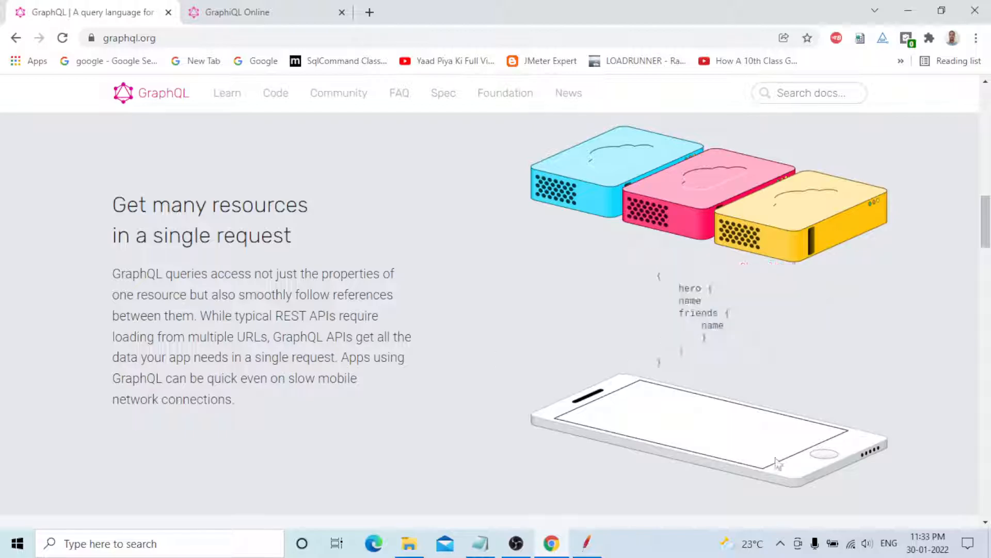
{"action": "scroll", "coordinate": [464, 340], "scroll_direction": "down", "scroll_amount": 9}
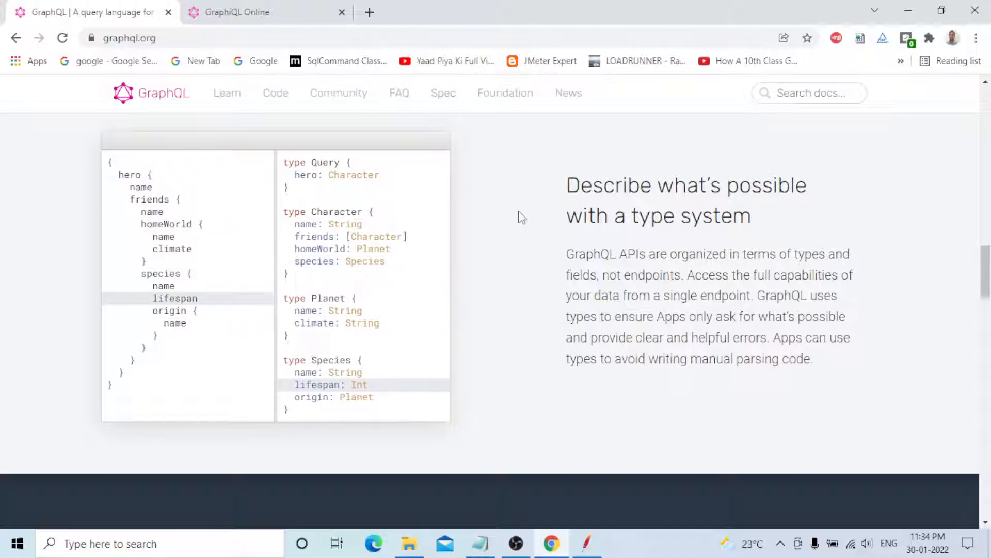
{"action": "scroll", "coordinate": [522, 217], "scroll_direction": "down", "scroll_amount": 1}
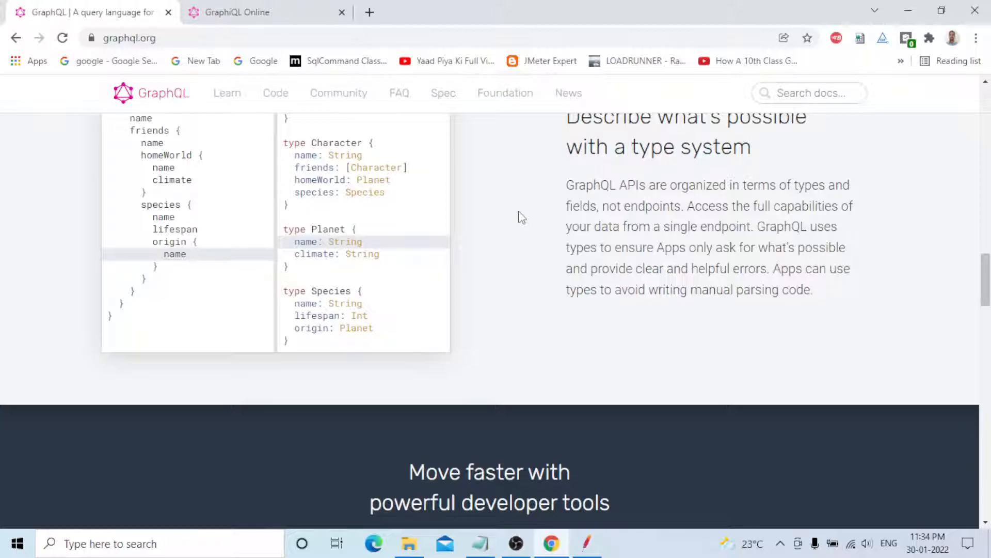
{"action": "scroll", "coordinate": [522, 217], "scroll_direction": "down", "scroll_amount": 6}
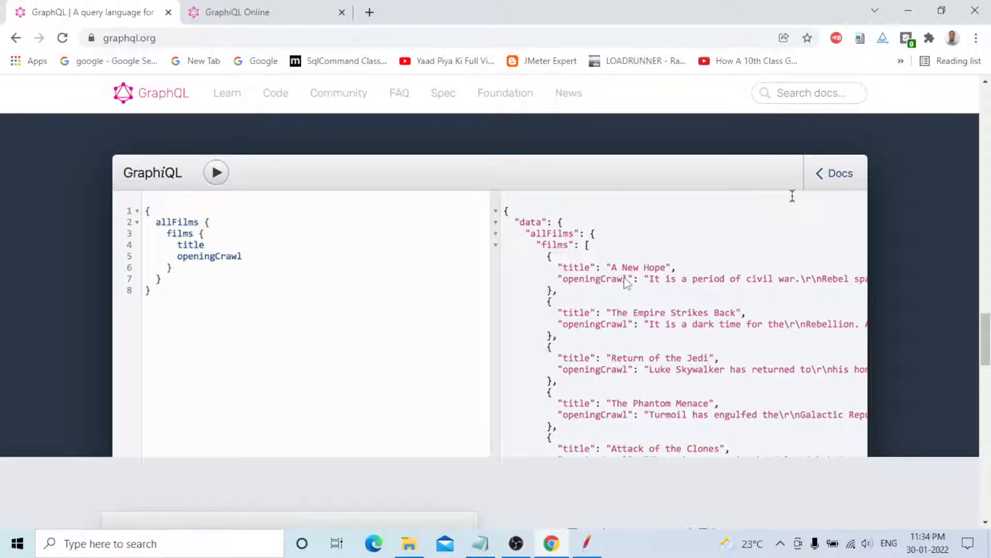
Glance at the Film type docs in the live GraphiQL example, then switch back to JMeter's results.
{"action": "left_click", "coordinate": [835, 173]}
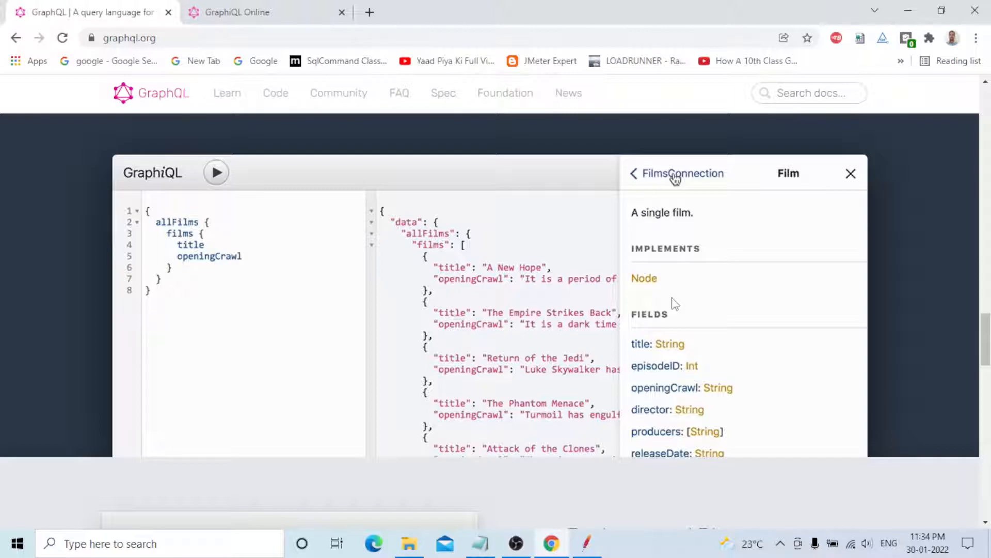
{"action": "left_click", "coordinate": [851, 174]}
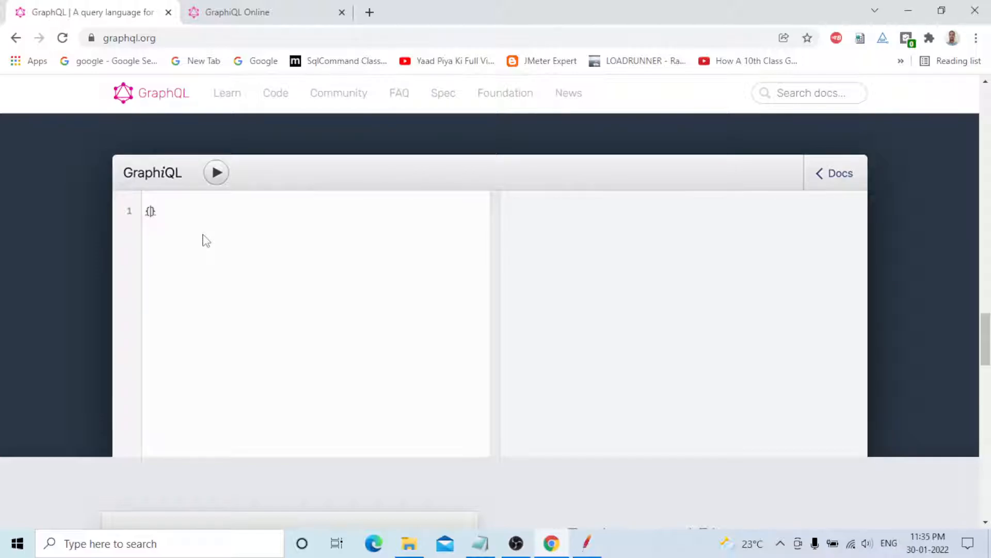
{"action": "scroll", "coordinate": [510, 229], "scroll_direction": "down", "scroll_amount": 5}
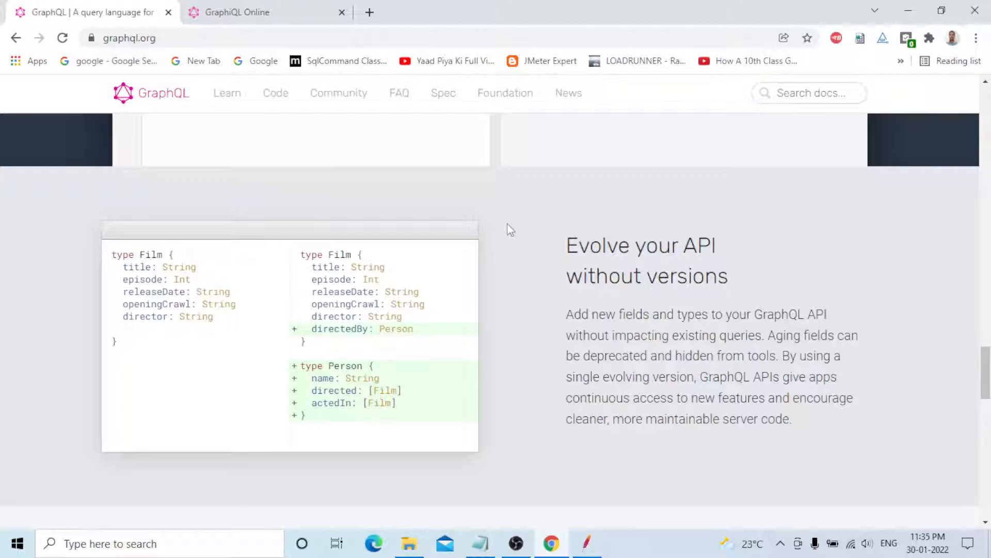
{"action": "key", "text": "alt+Tab"}
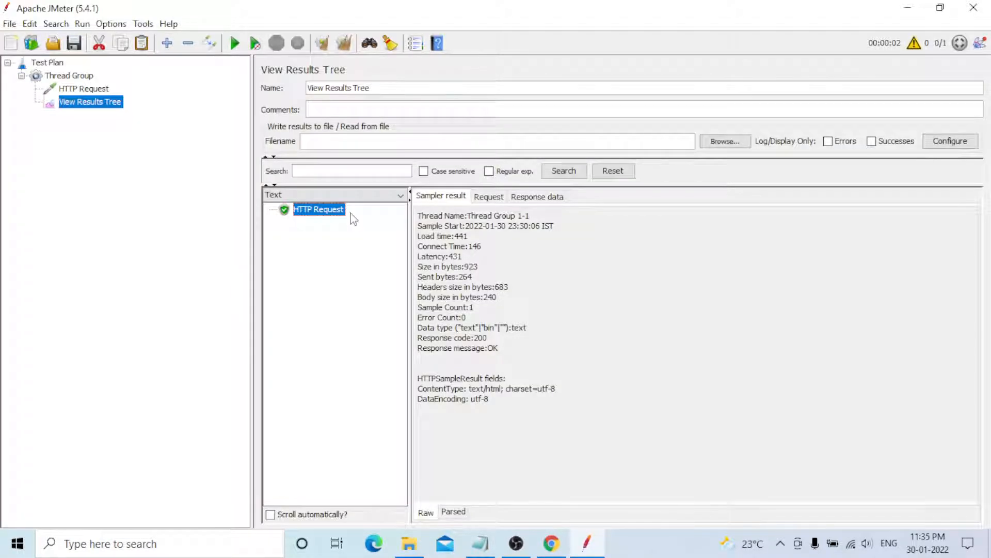